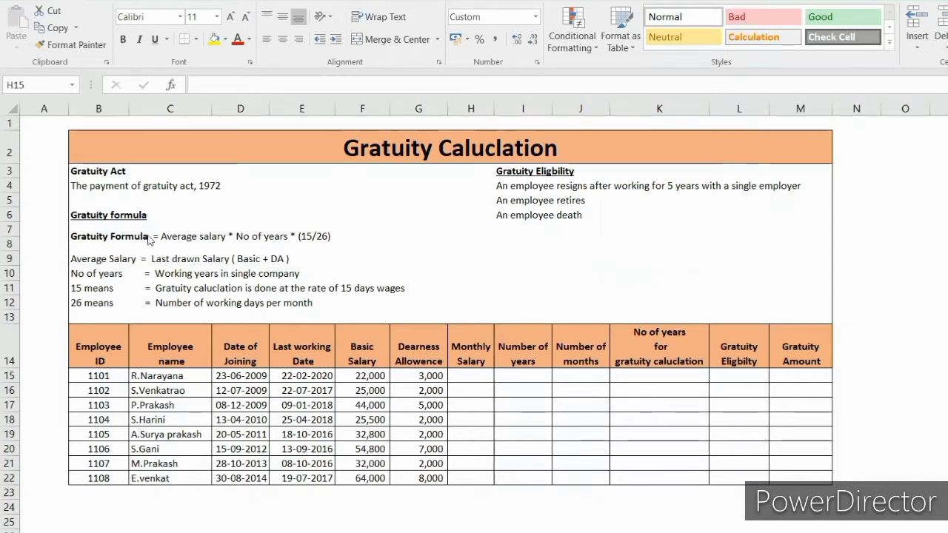
- Review the Gratuity Formula and Average Salary definitions above the table
left_click(148, 239)
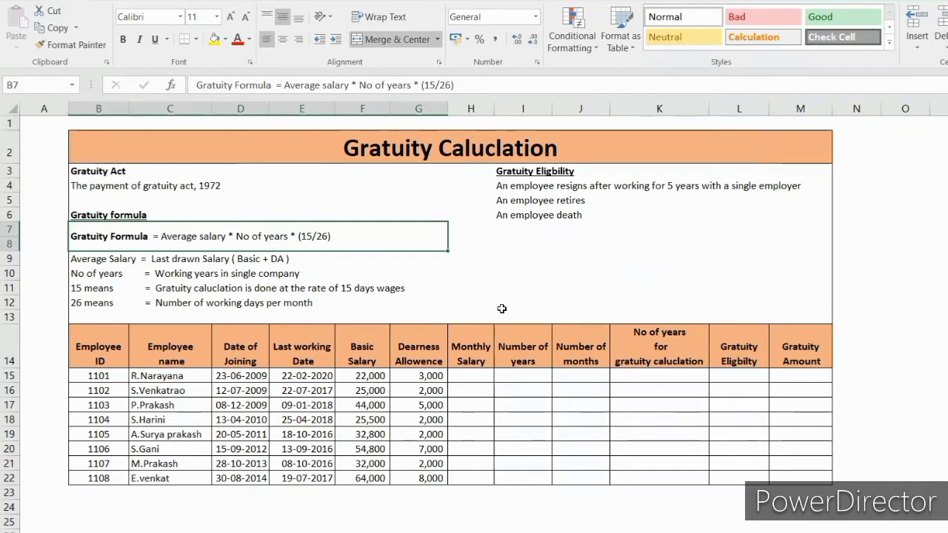
key("Down")
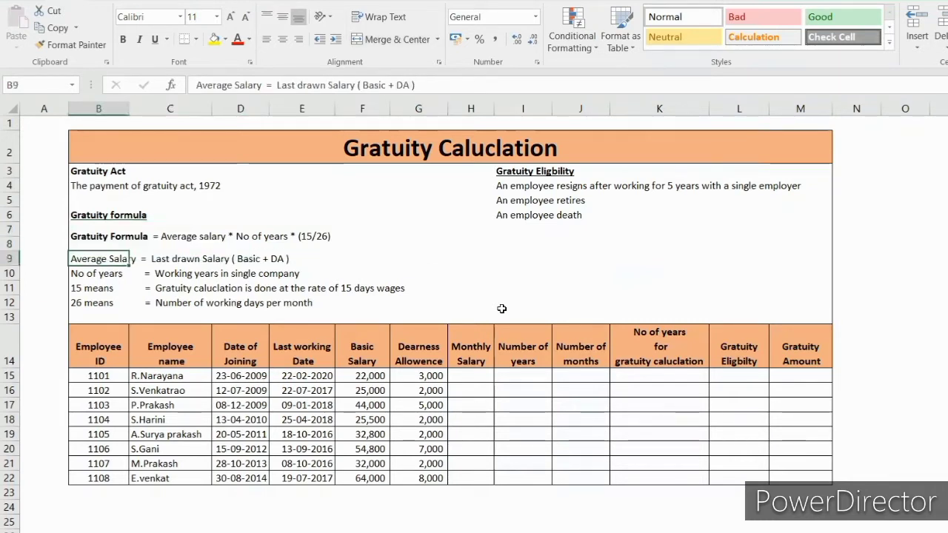
key("Right")
key("Right")
key("Right")
key("Right")
key("Right")
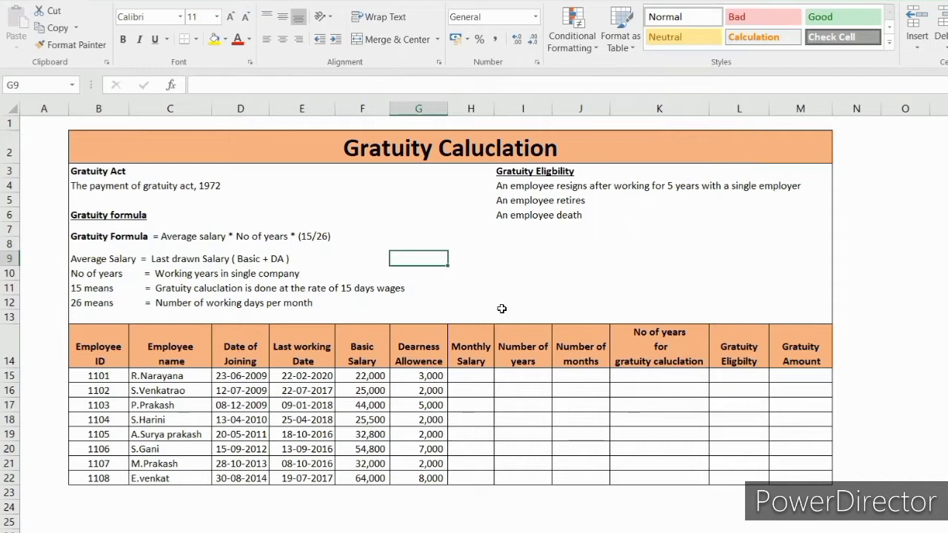
- Enter =F15+G15 in H15 and fill it down to H22, giving 25,000 to 72,000
left_click(485, 377)
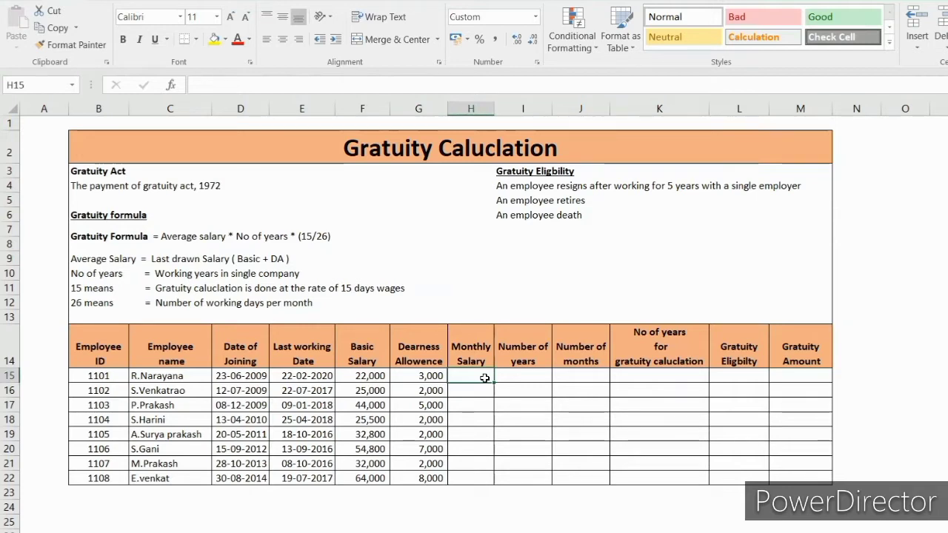
type("=")
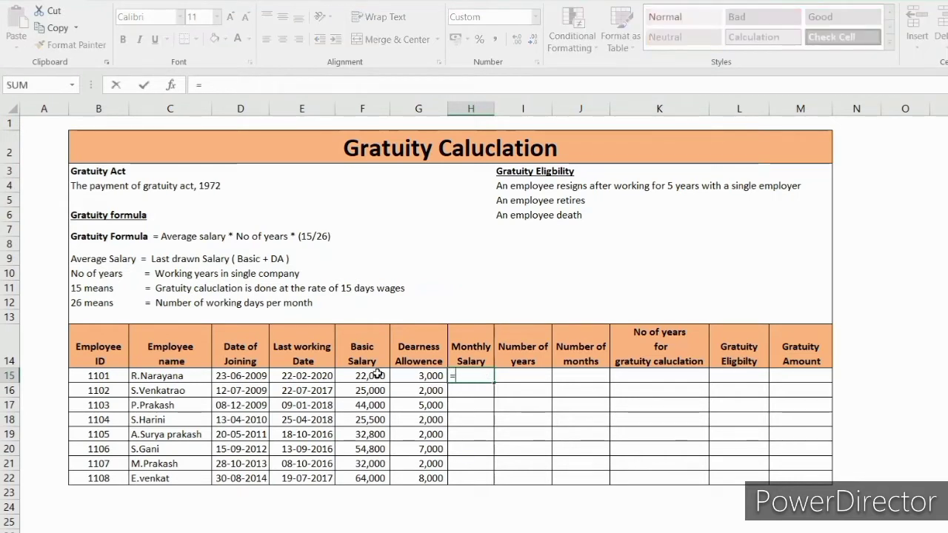
left_click(377, 376)
type("+")
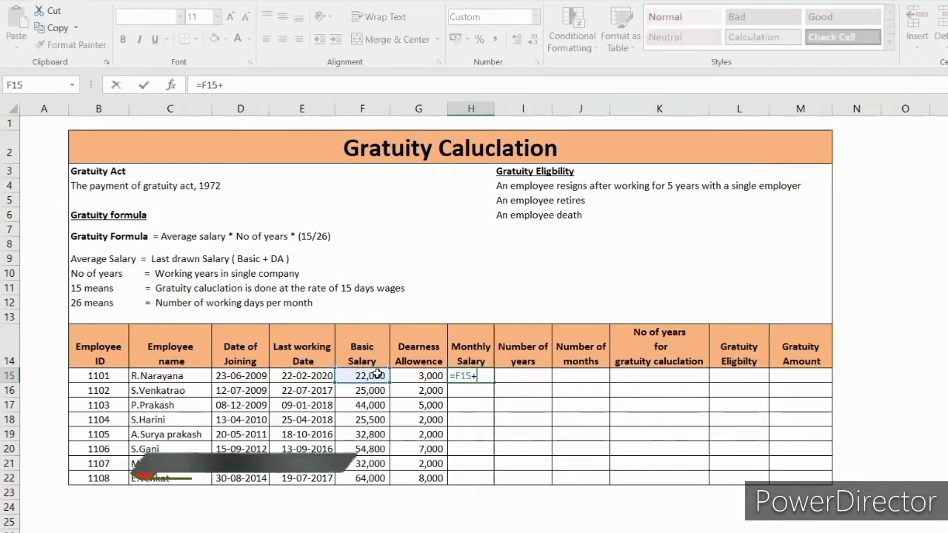
left_click(440, 376)
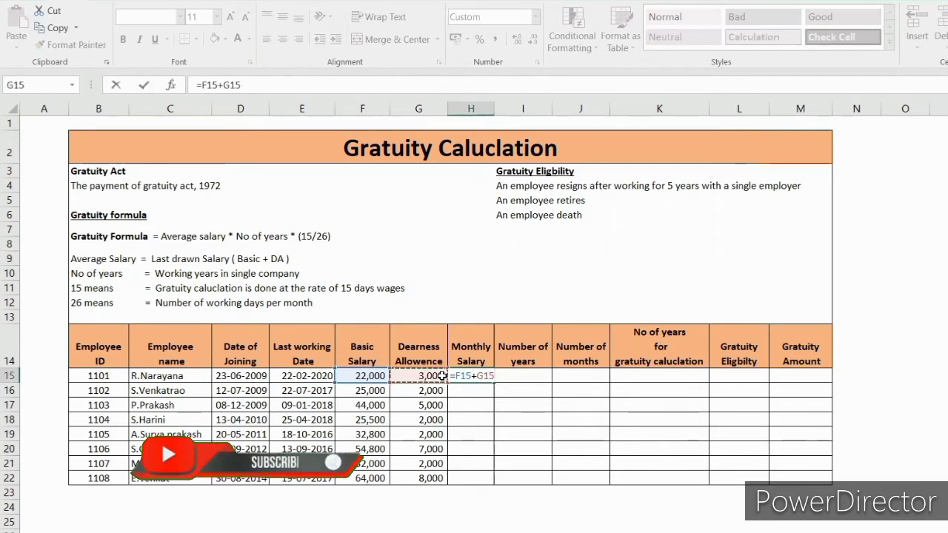
key("ctrl+Return")
key("shift+Down")
key("shift+Down")
key("shift+Down")
key("shift+Down")
key("shift+Down")
key("shift+Down")
key("shift+Down")
key("ctrl+d")
key("Right")
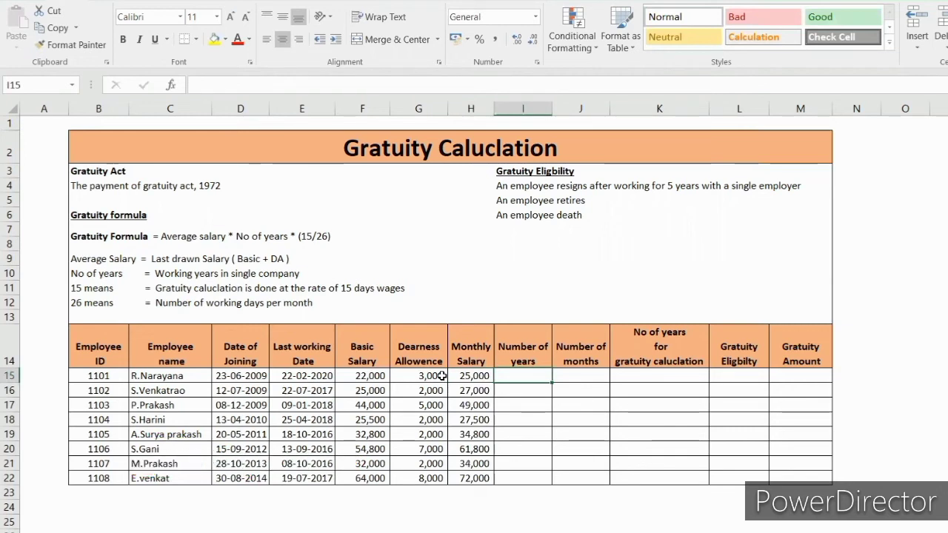
- Enter =DATEDIF(D15,E15,"Y") in I15 and fill it down to I22, giving 10 down to 2 years
type("=")
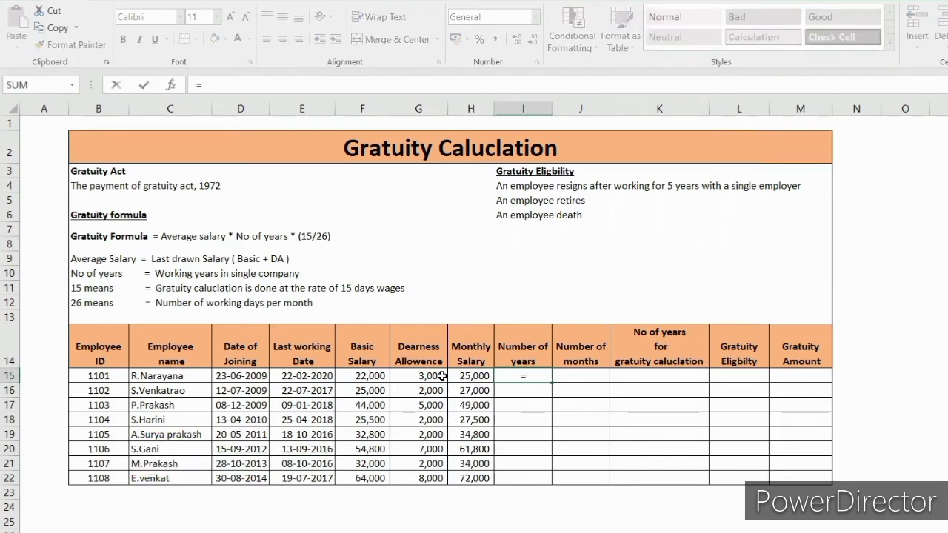
type("d")
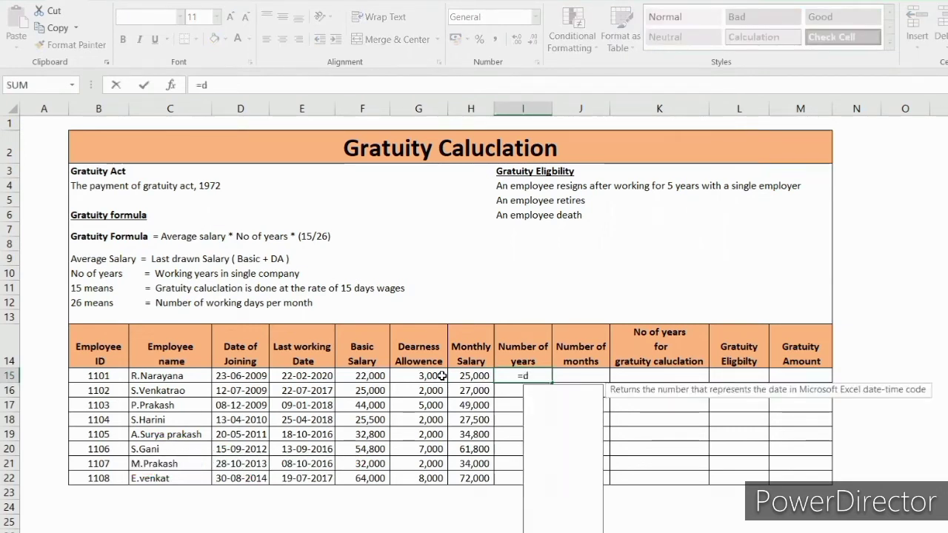
type("atedif")
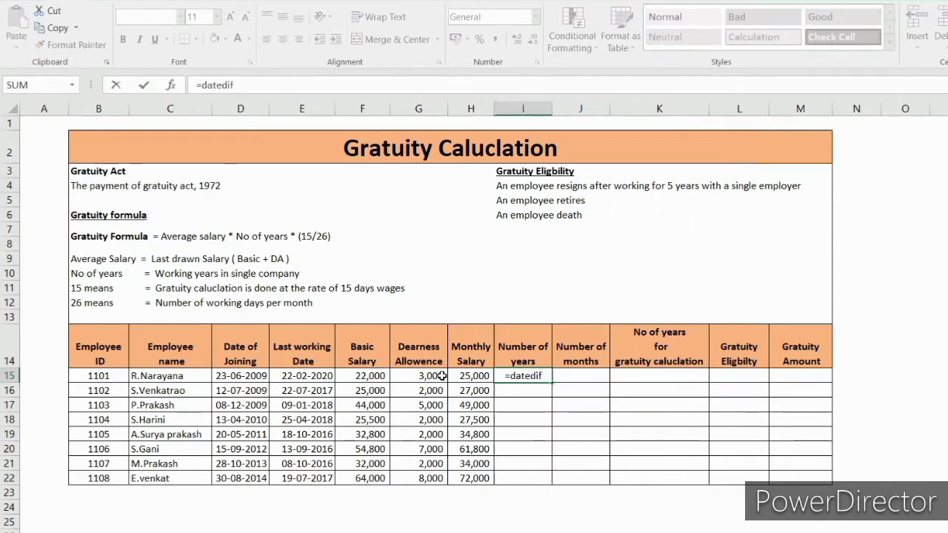
type("(")
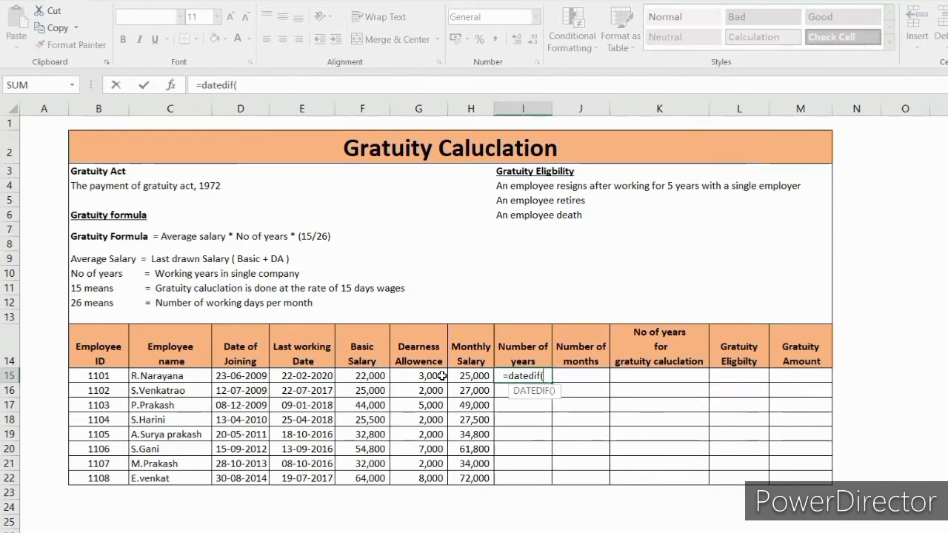
left_click(247, 378)
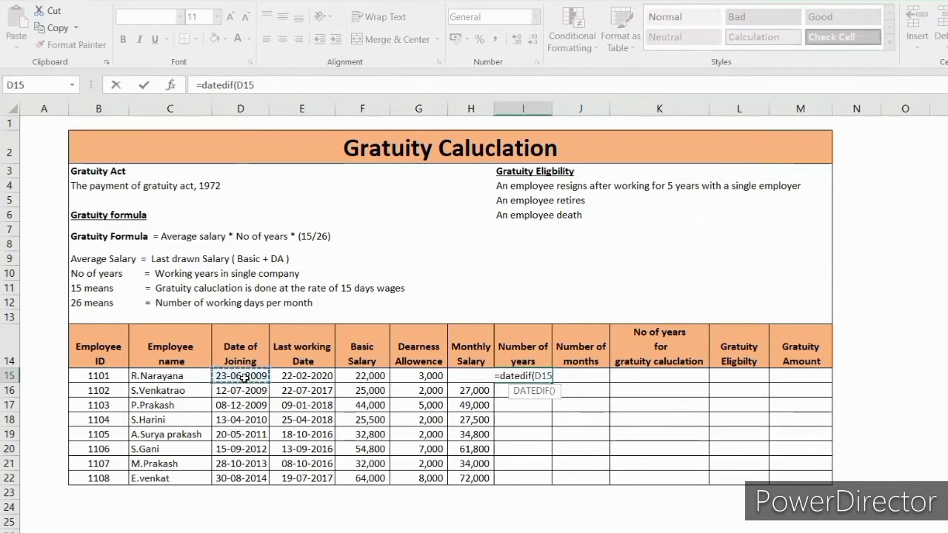
type(",")
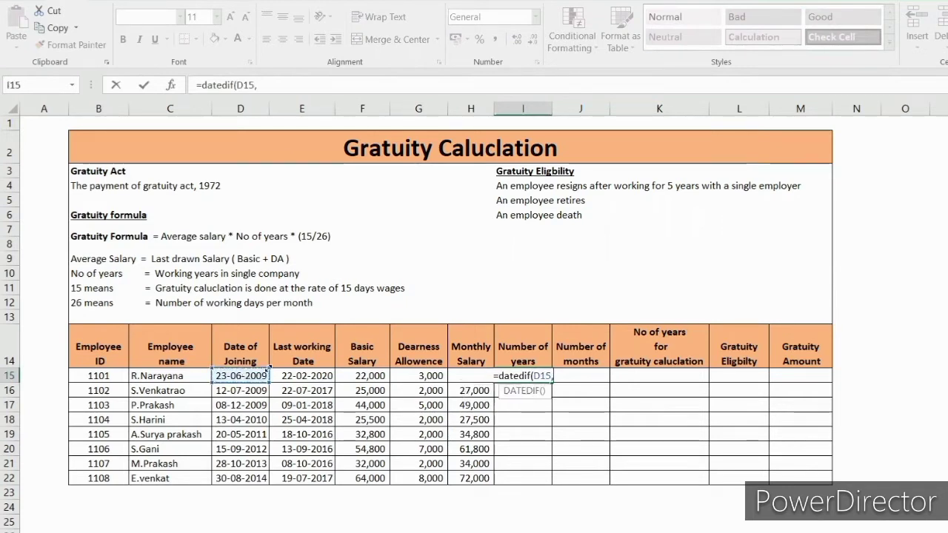
left_click(306, 379)
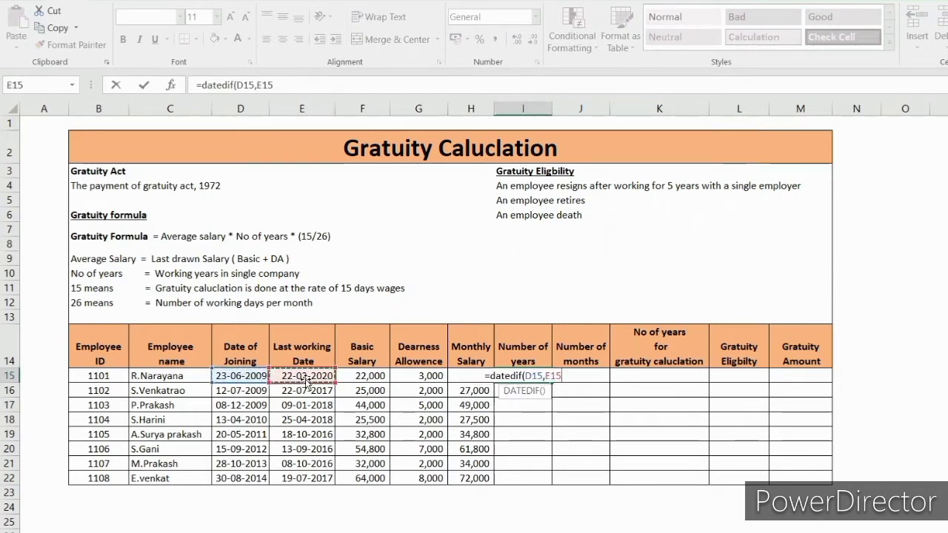
type(",\"Y\")")
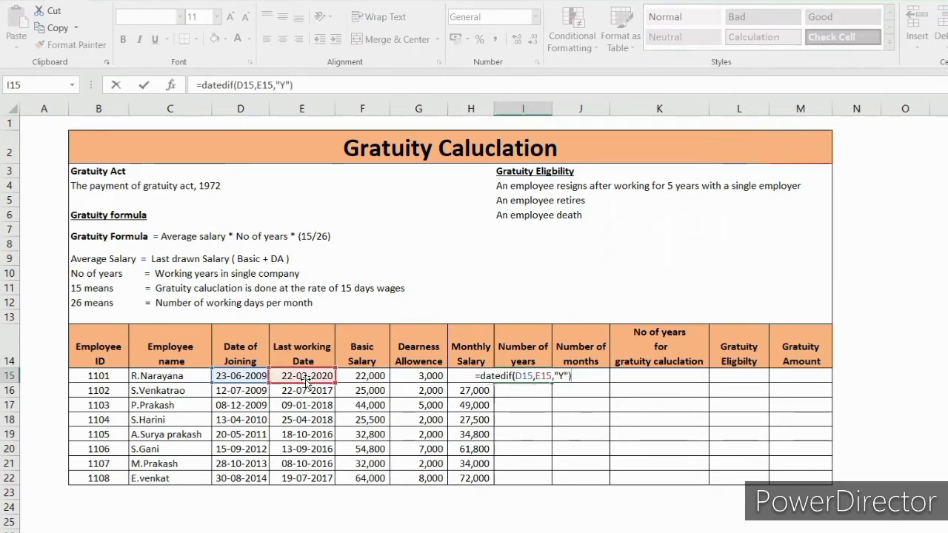
key("ctrl+Return")
key("shift+Down")
key("shift+Down")
key("shift+Down")
key("shift+Down")
key("shift+Down")
key("shift+Down")
key("shift+Down")
key("ctrl+d")
key("Right")
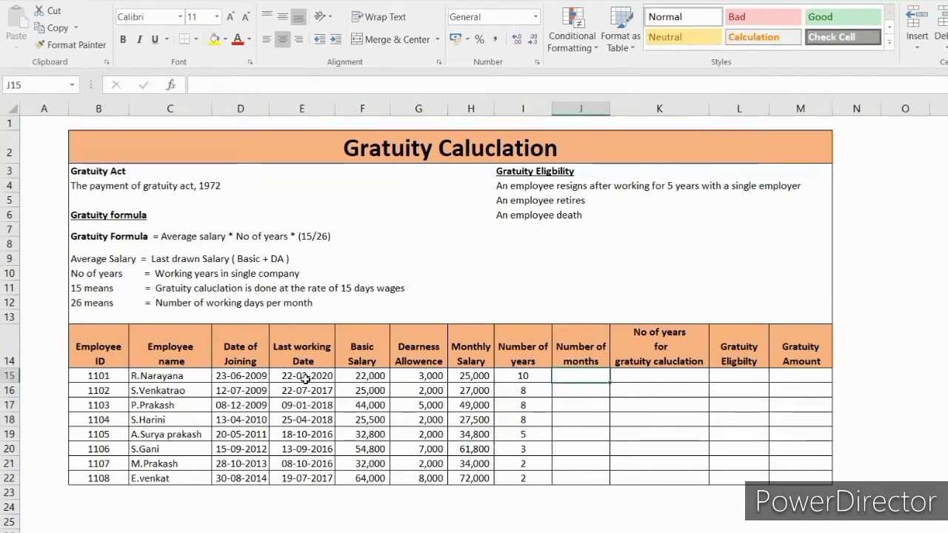
- Enter =DATEDIF(D15,E15,"YM") in J15 and fill to J22, showing 7, 0, 1, 0, 4, 11, 11, 10
type("=")
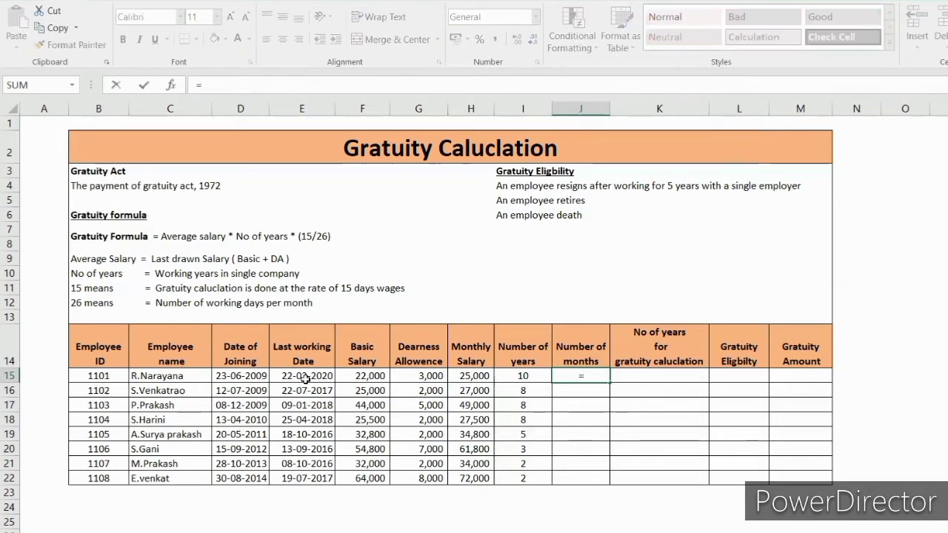
type("datedif(")
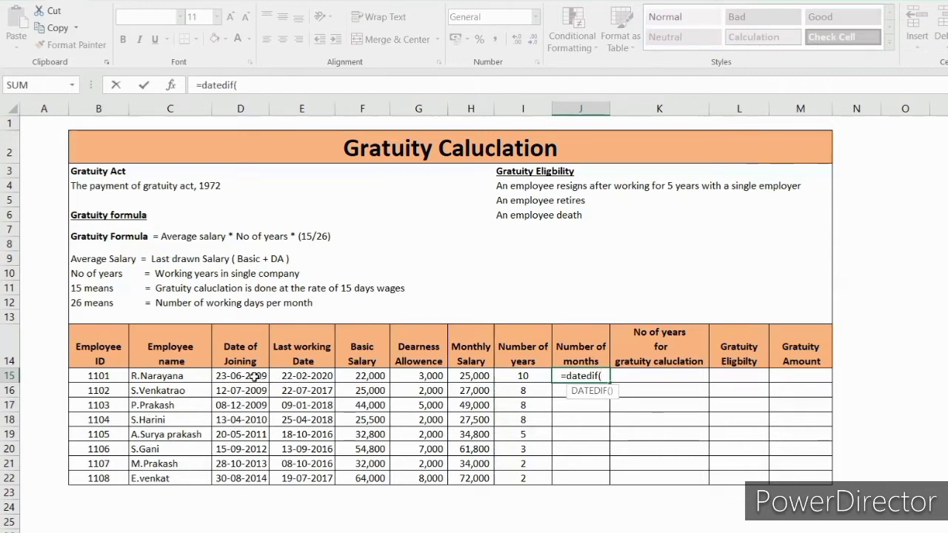
left_click(254, 377)
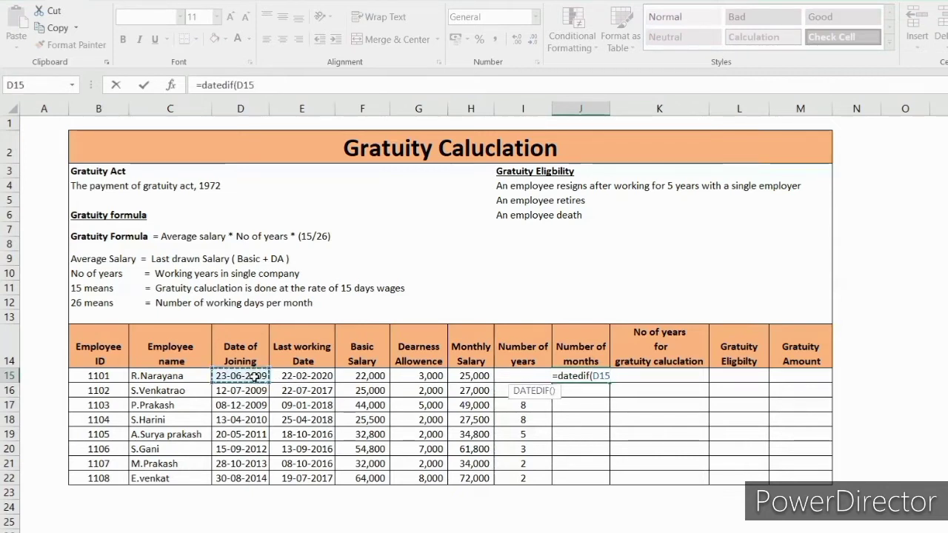
type(",")
left_click(315, 377)
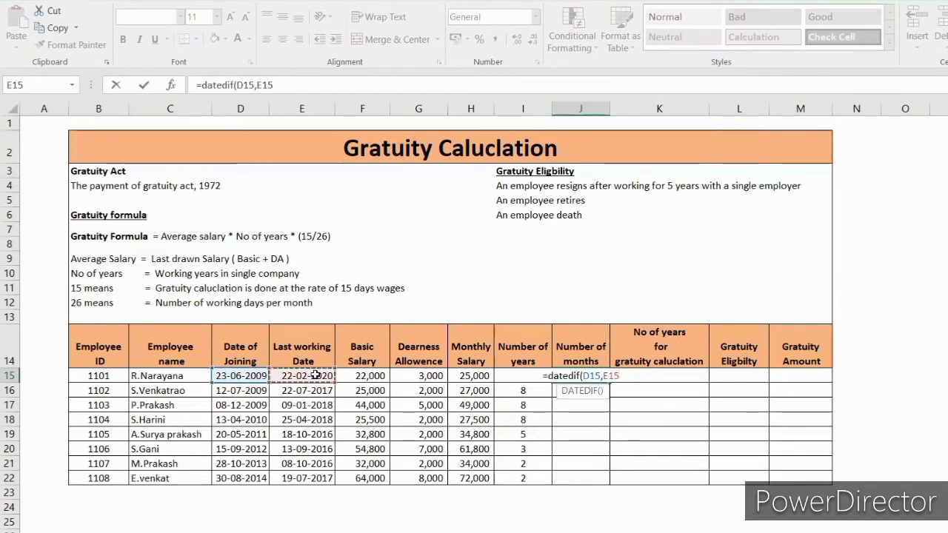
type(",")
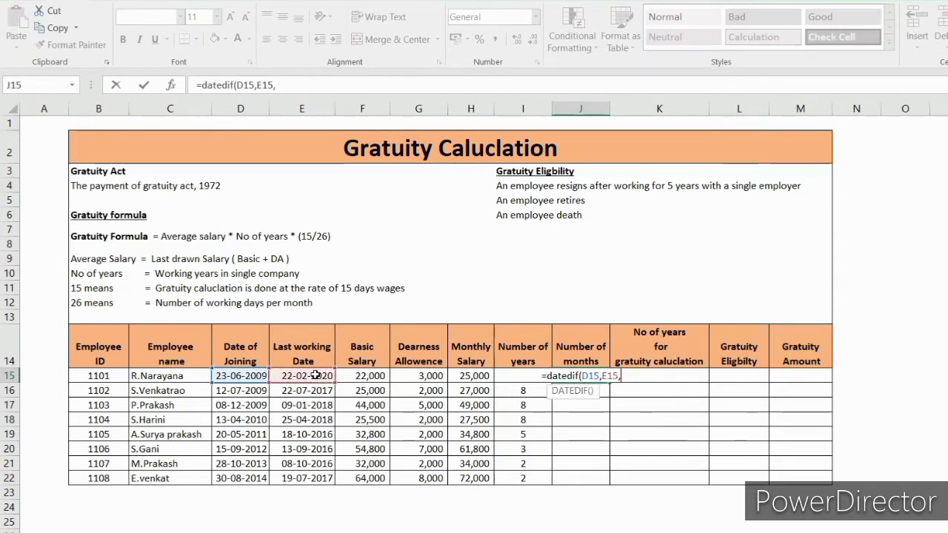
type("\"YM")
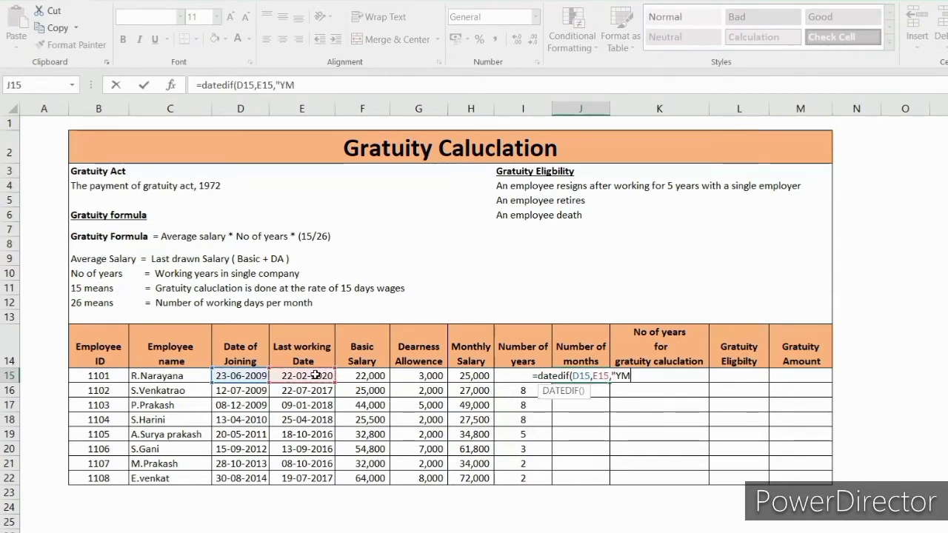
type("\")")
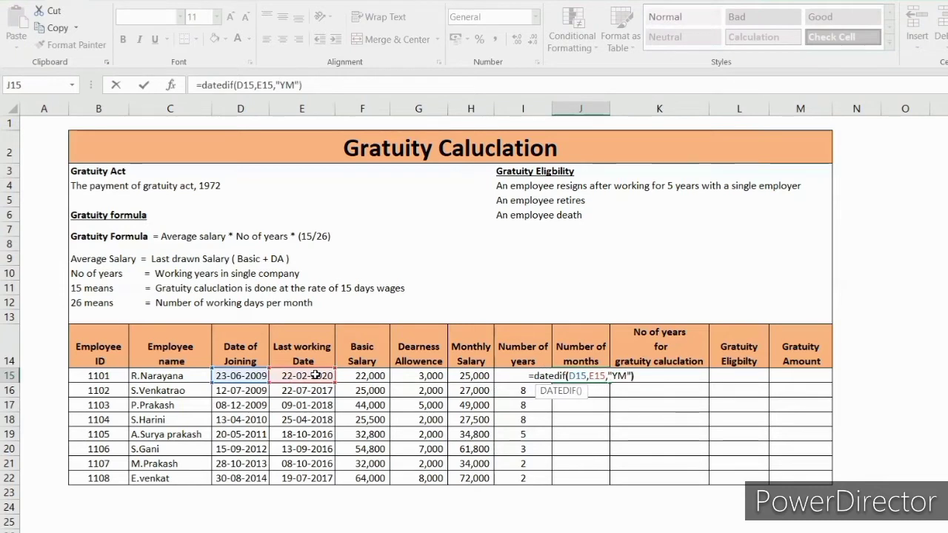
key("Return")
left_click_drag(580, 376, 580, 478)
key("ctrl+d")
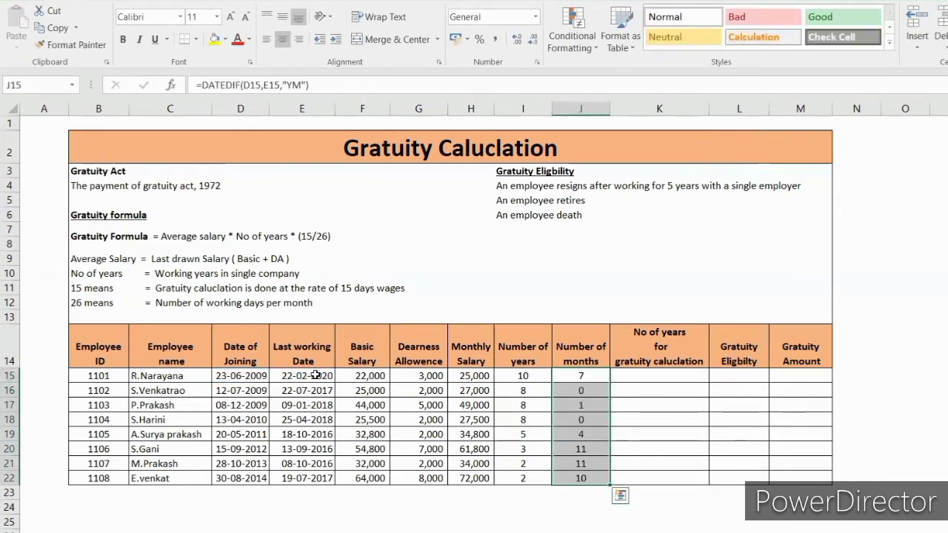
key("Down")
key("Down")
key("Up")
key("Up")
key("Right")
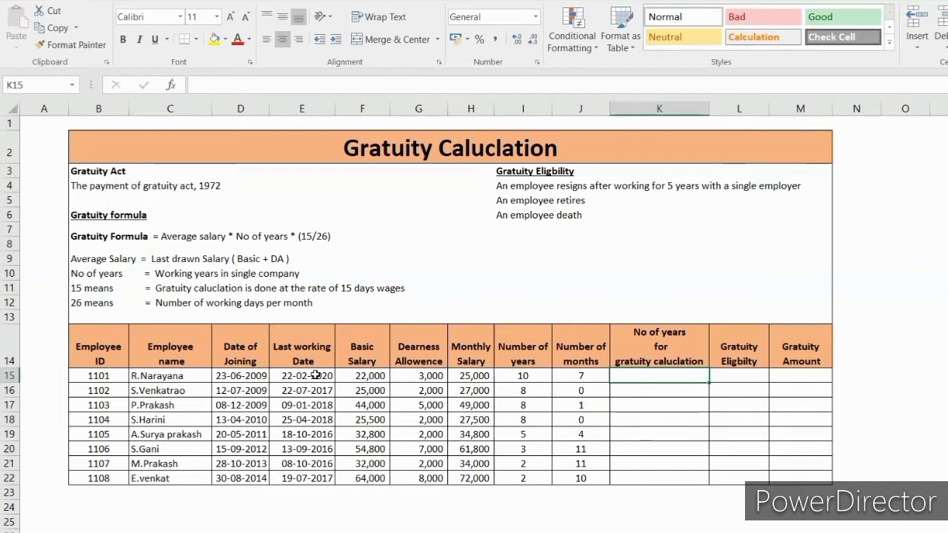
- Enter the gratuity-years formula in K15, correcting it to =IF(J15<6,I15,I15+1)
type("=")
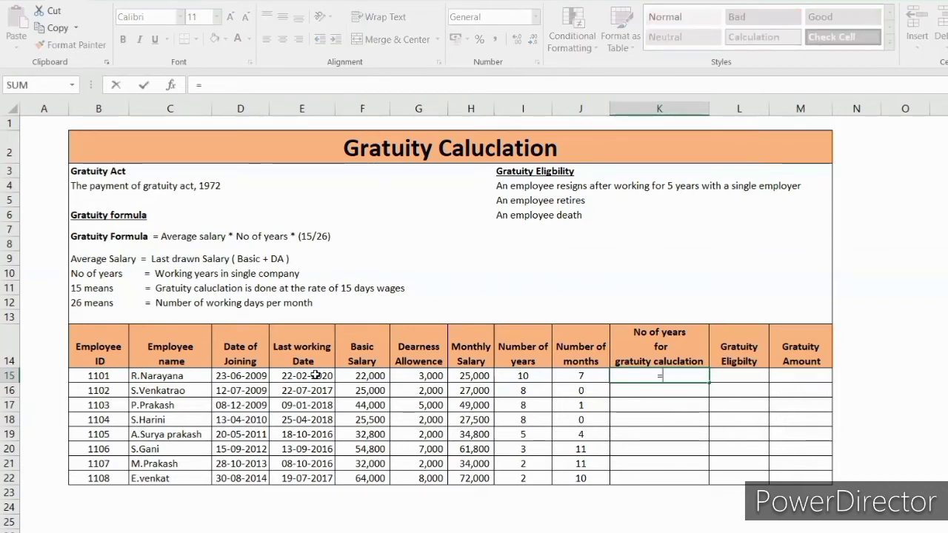
type("if(")
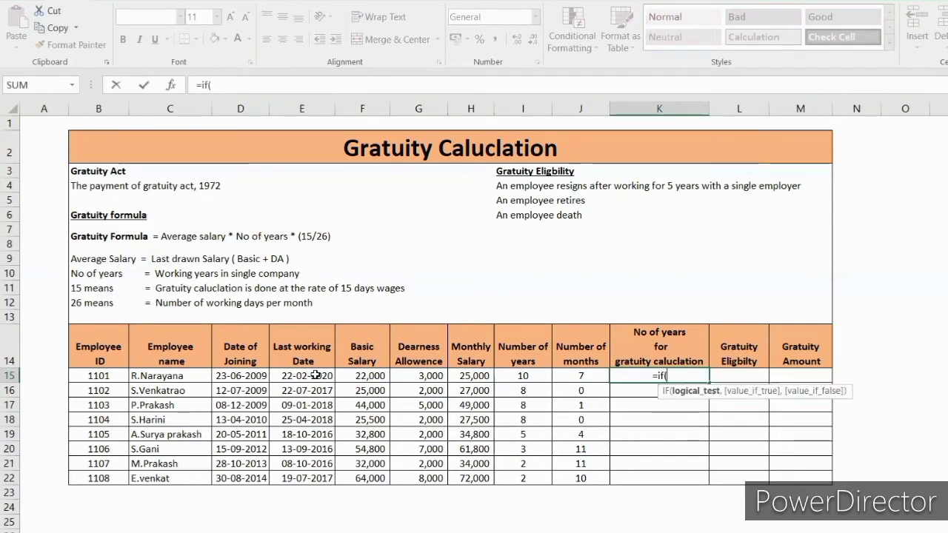
left_click(592, 376)
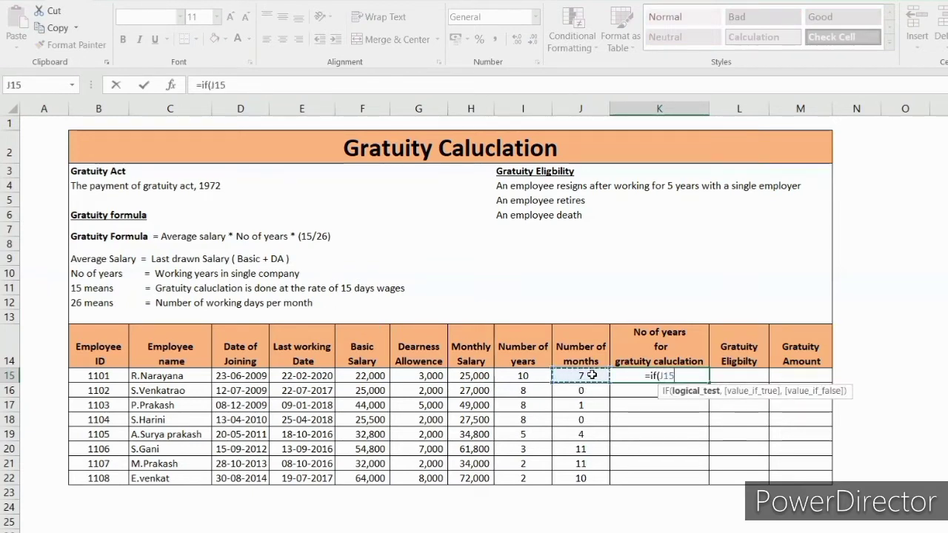
type(">")
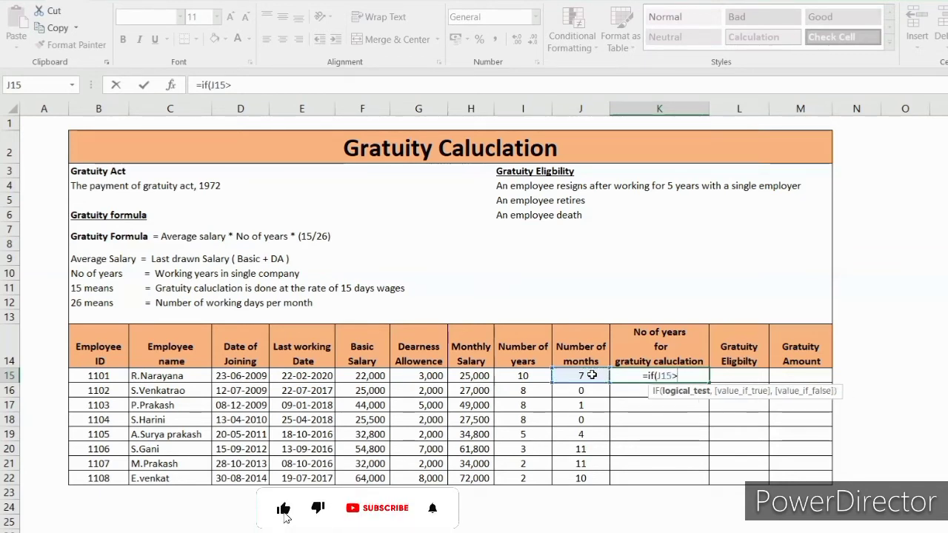
type("6")
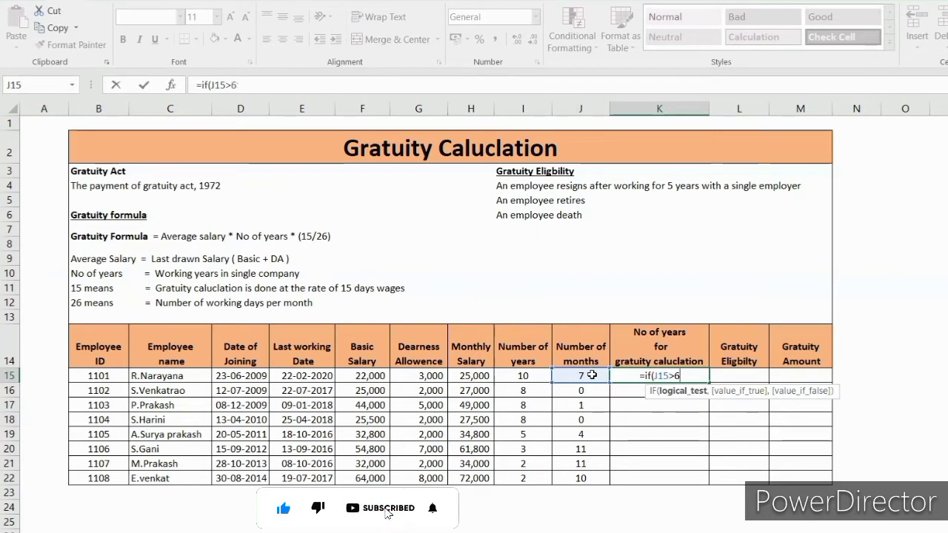
type(",")
left_click(532, 374)
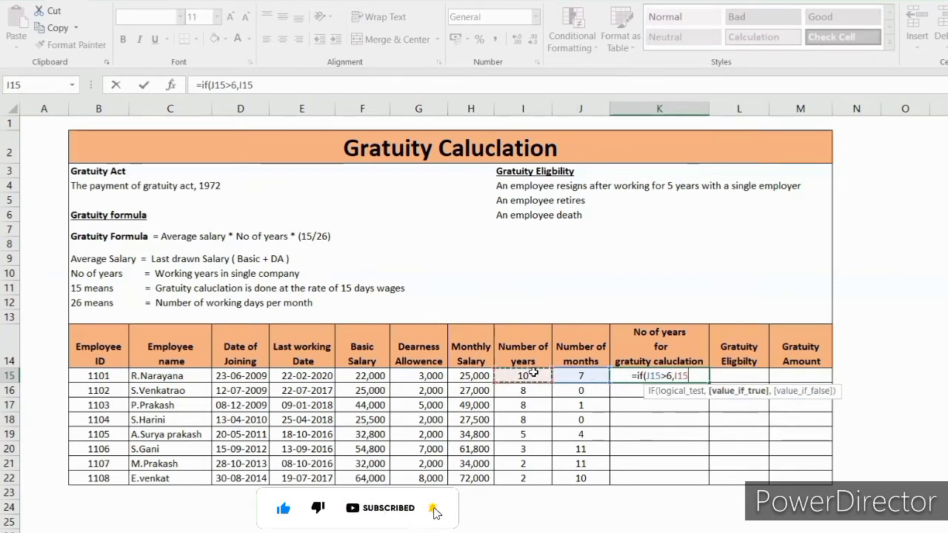
type(",")
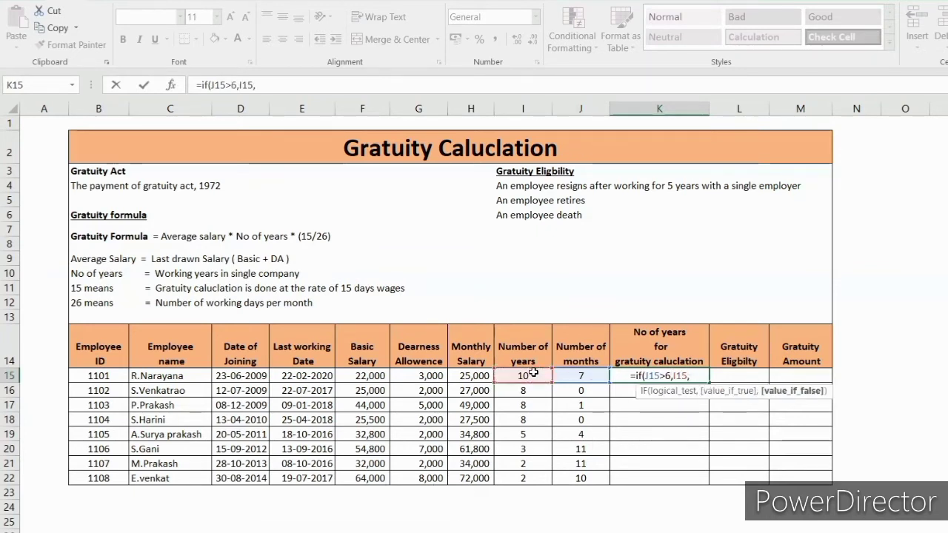
left_click(533, 374)
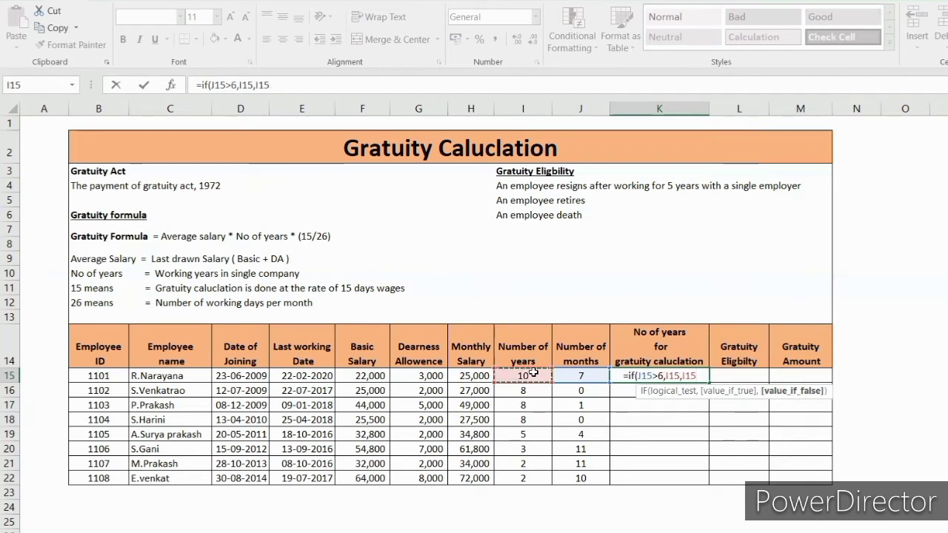
type("+1)")
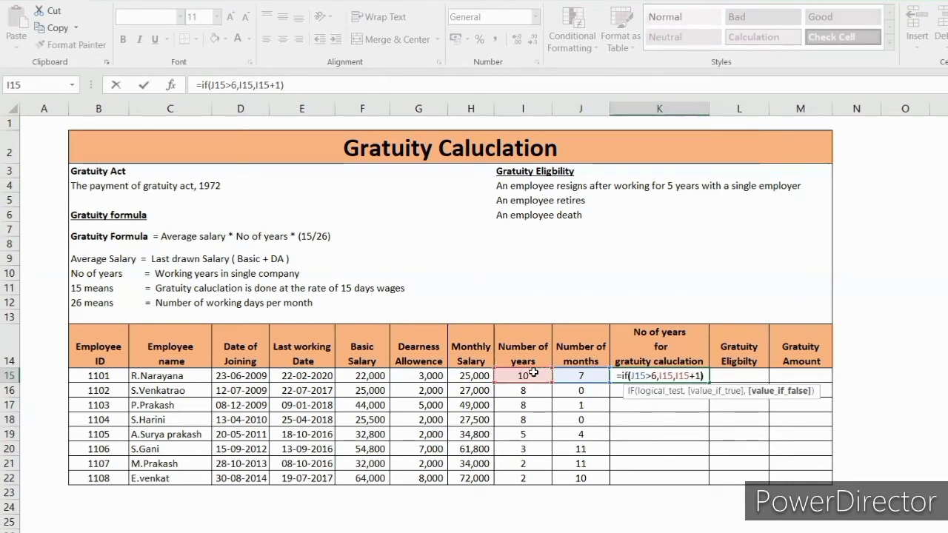
key("Return")
key("Up")
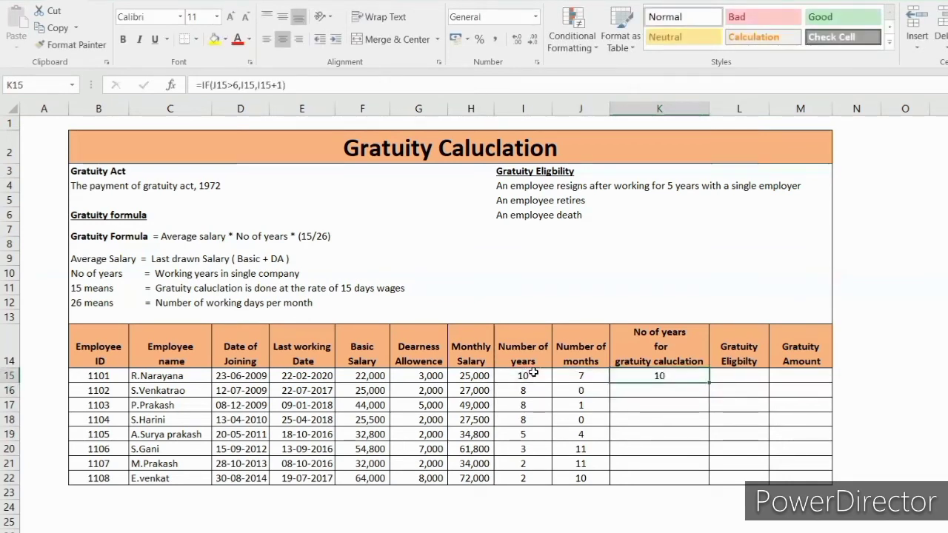
left_click(231, 85)
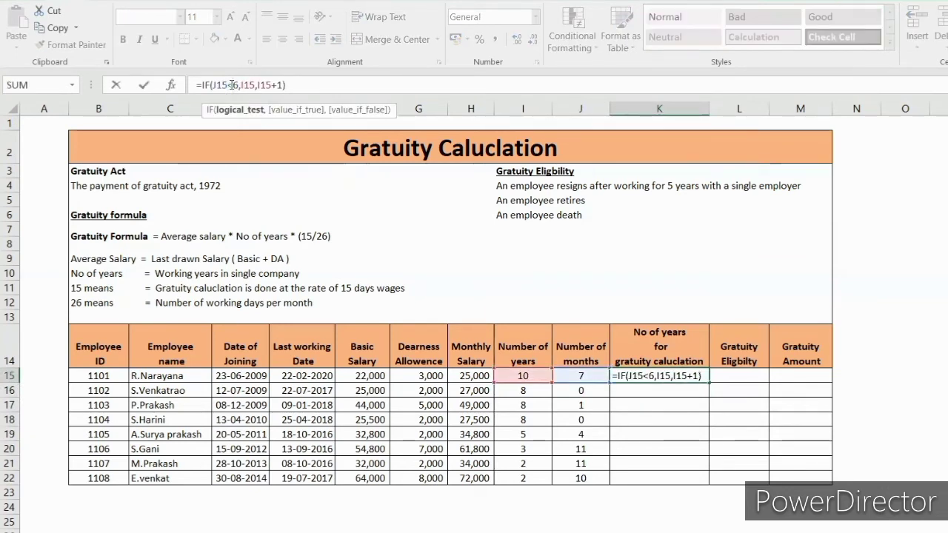
key("Return")
- Fill the K15 formula down to K22, giving 11, 8, 8, 8, 5, 4, 3, 3
key("Up")
key("shift+Down")
key("shift+Down")
key("shift+Down")
key("shift+Down")
key("shift+Down")
key("shift+Down")
key("shift+Down")
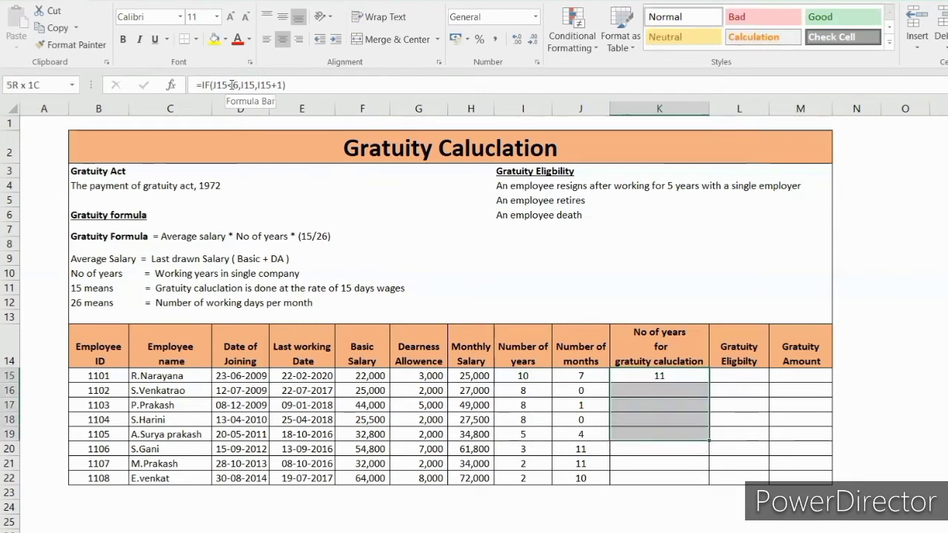
key("ctrl+d")
key("Down")
key("Down")
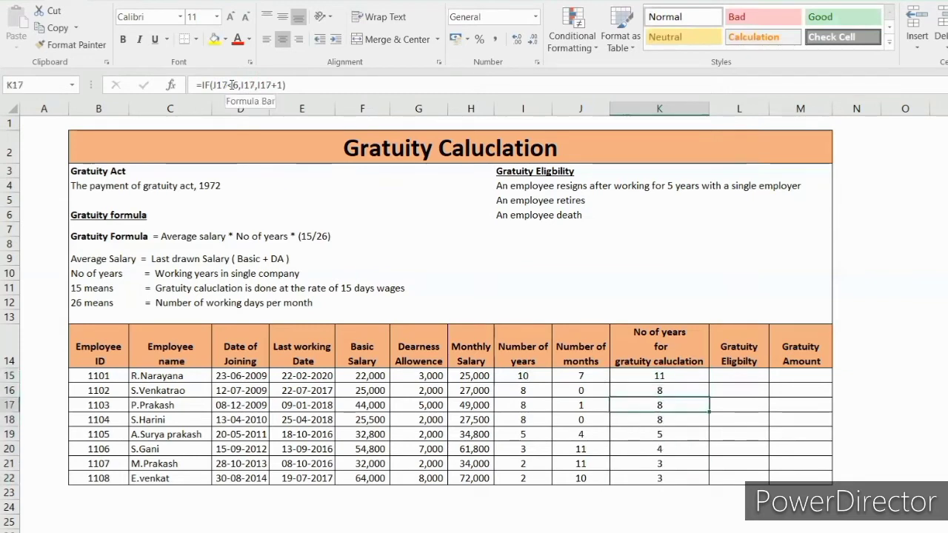
key("Up")
key("Up")
key("Right")
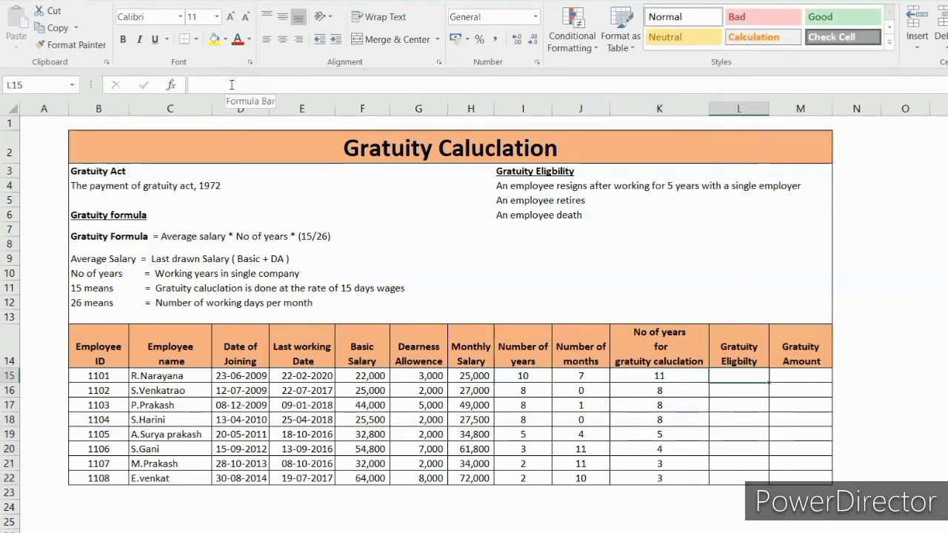
- Begin typing =IF(K15>5,"Eligble","Not Eligble") into the Gratuity Eligibility cell L15
type("=")
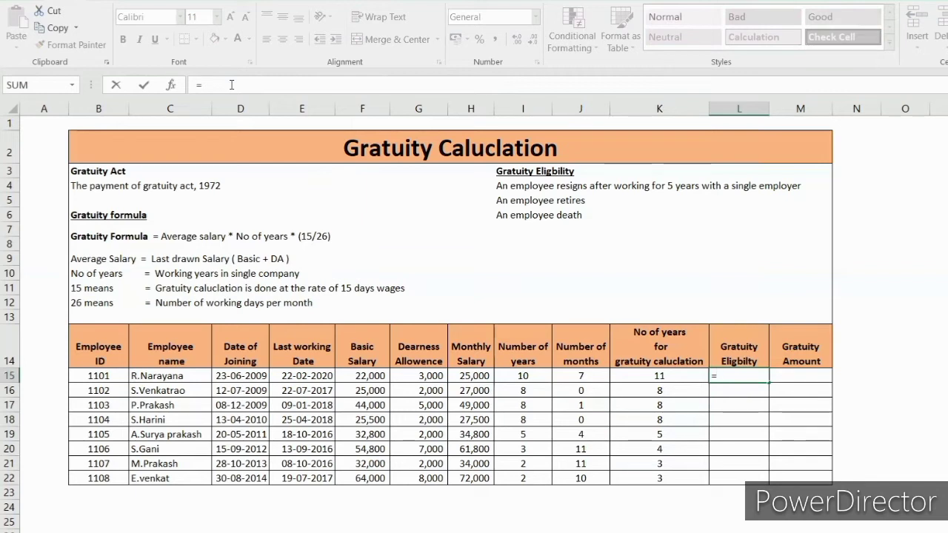
type("if")
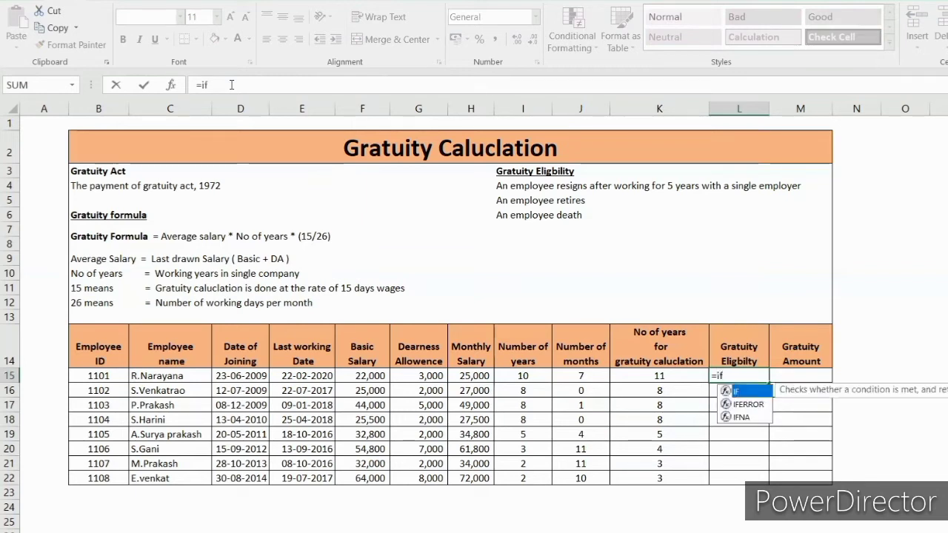
type("(")
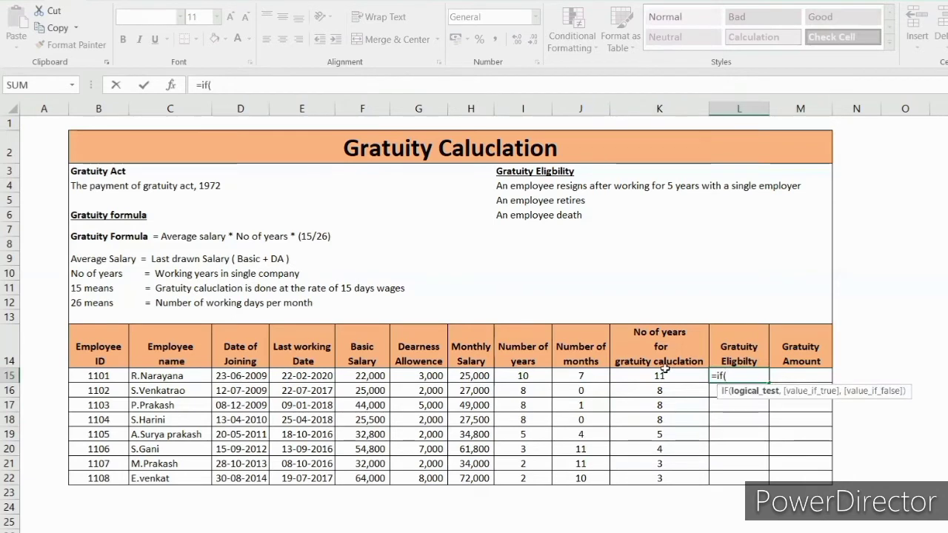
left_click(665, 377)
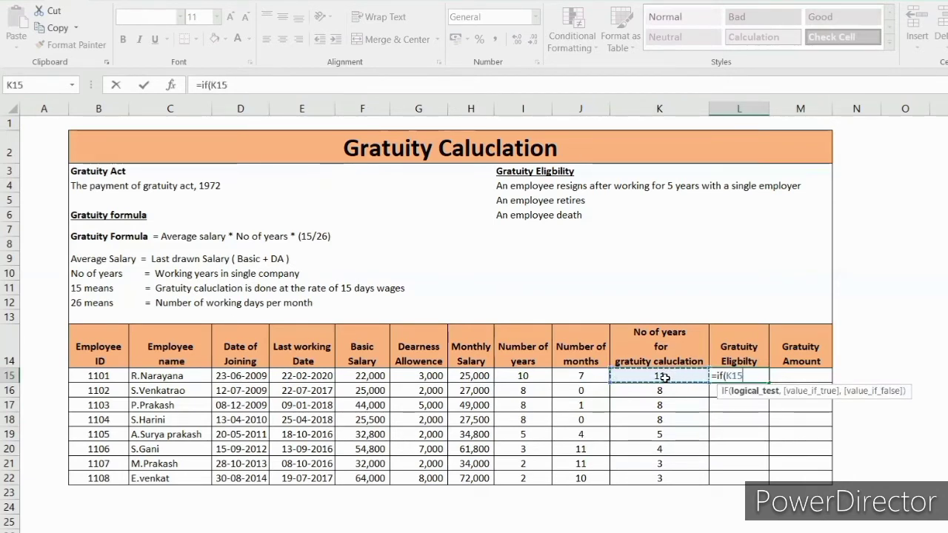
type(">5")
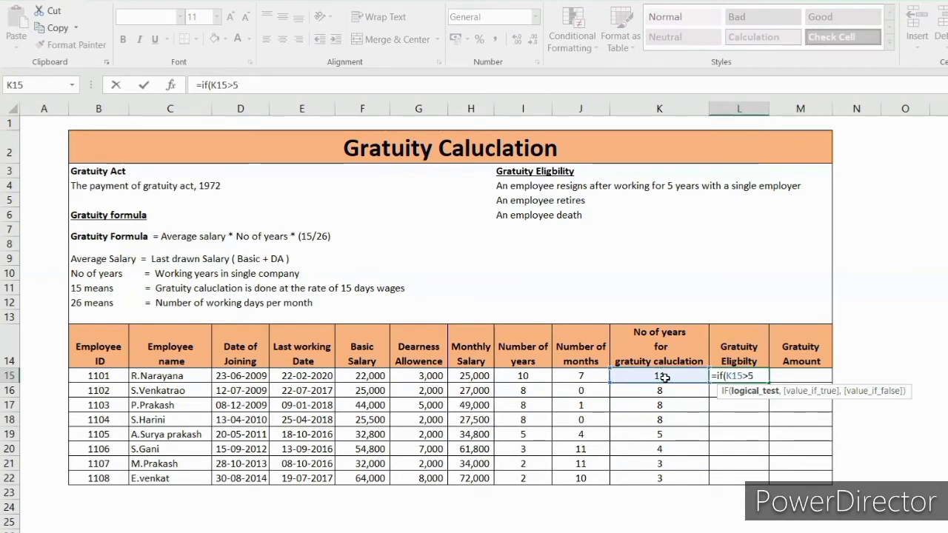
type(",\"")
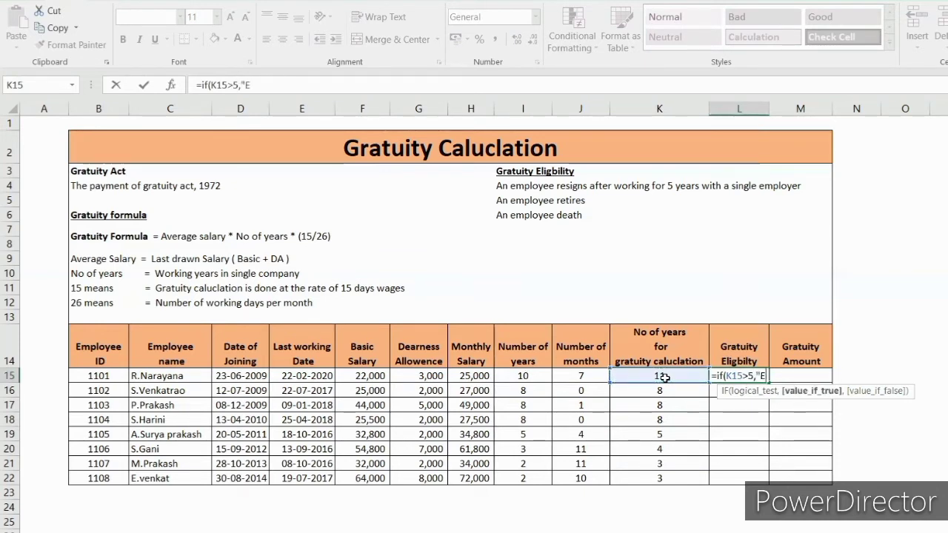
type("Eligble\",\"Not El")
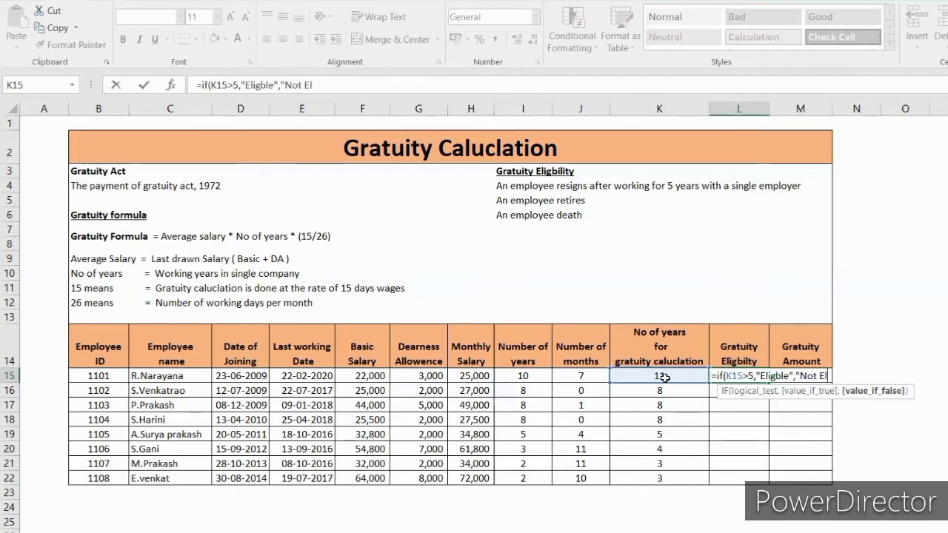
type("igble\"")
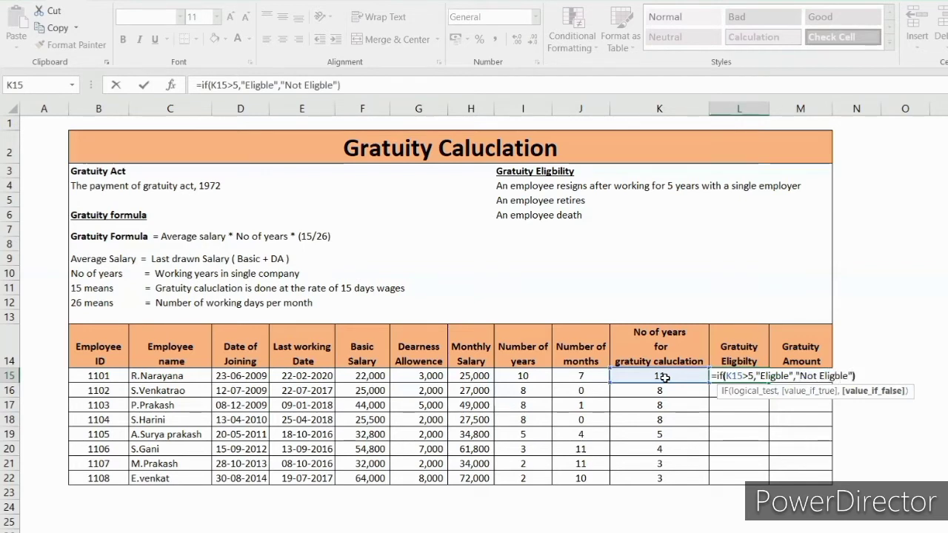
- Commit the L15 eligibility formula and fill it down to L22
key("ctrl+Return")
key("shift+Down")
key("shift+Down")
key("shift+Down")
key("shift+Down")
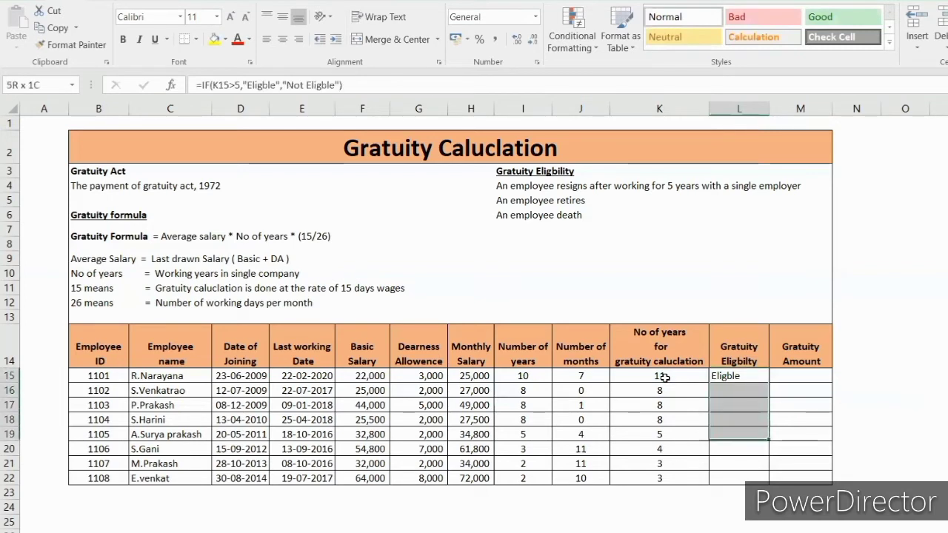
key("shift+Down")
key("shift+Down")
key("shift+Down")
key("ctrl+d")
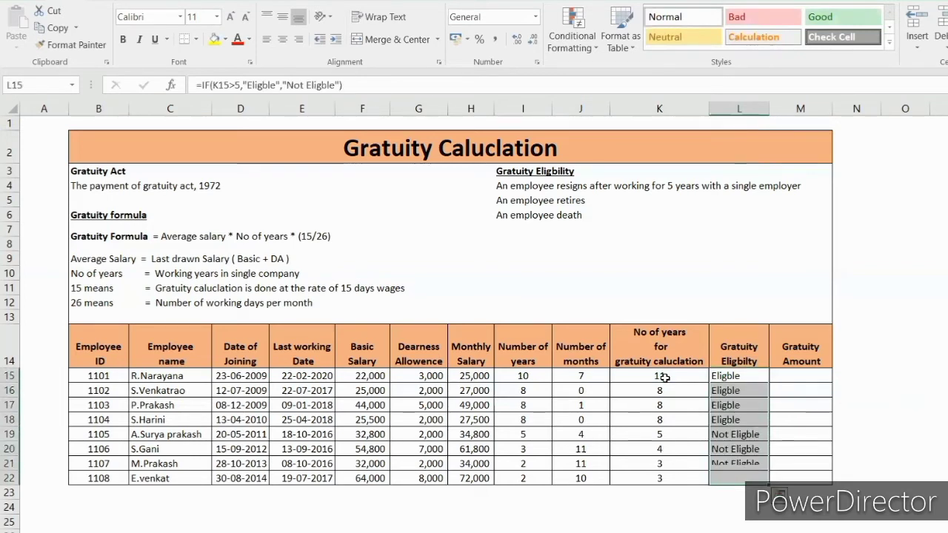
key("shift+Up")
key("shift+Up")
key("shift+Up")
key("shift+Up")
key("shift+Up")
key("shift+Up")
key("shift+Up")
- Check the copied eligibility formulas in L16 and L19 and the months formula in J19
key("Down")
key("Down")
key("Down")
key("Down")
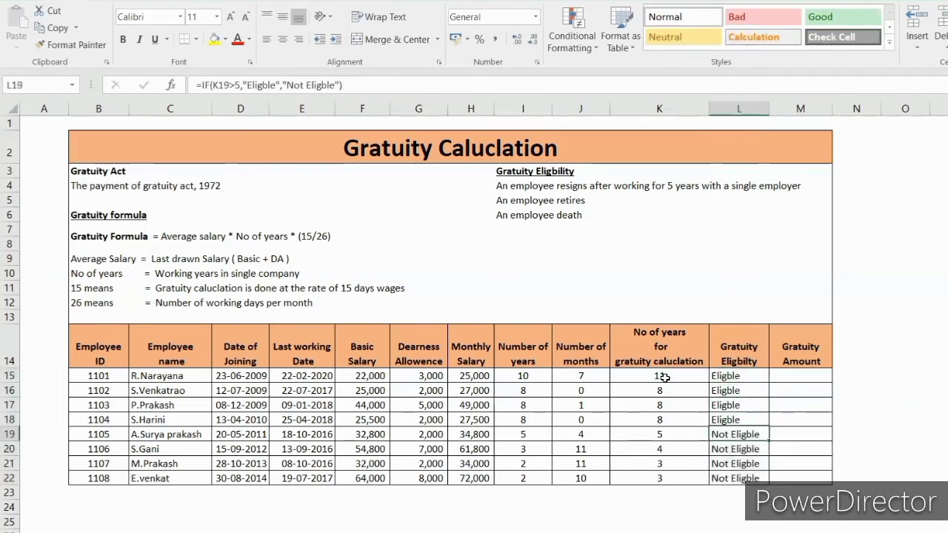
key("Up")
key("Up")
key("Up")
key("Up")
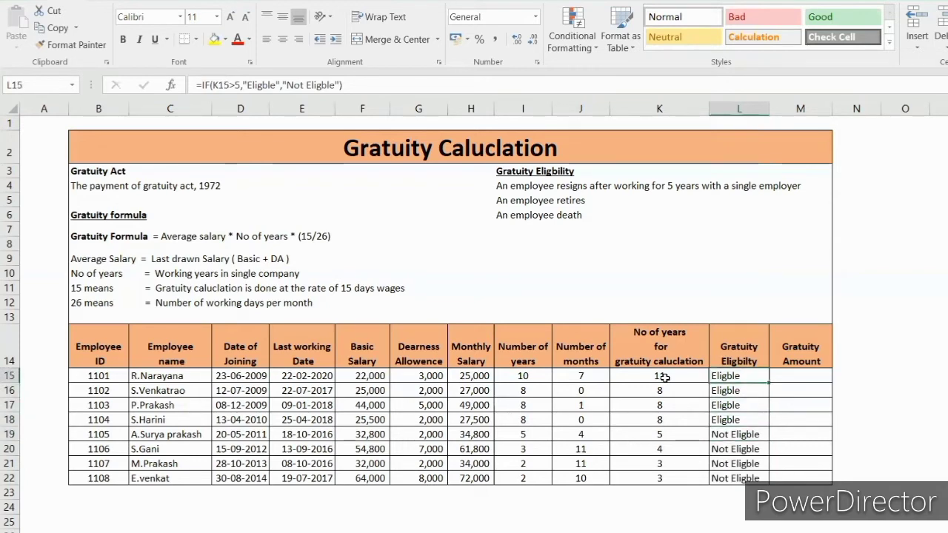
key("Down")
key("Down")
key("Down")
key("Down")
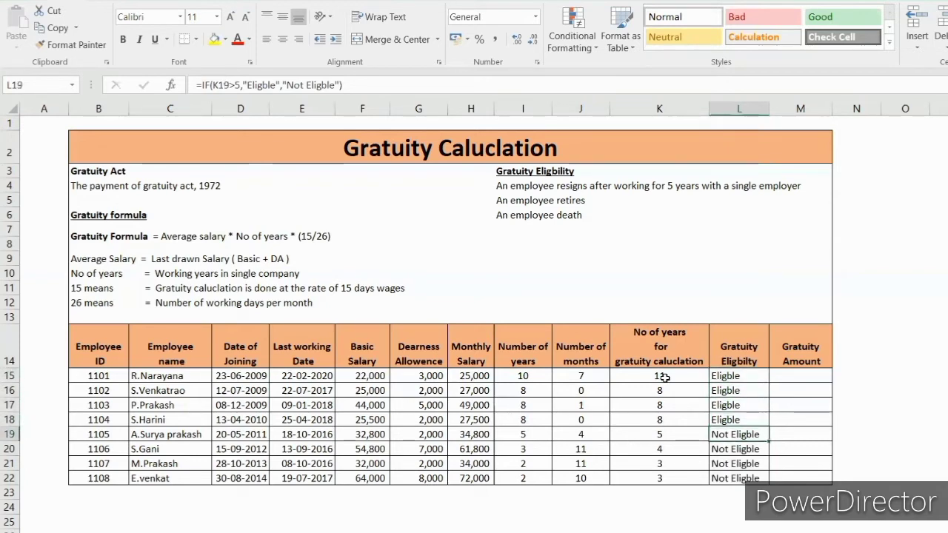
key("Down")
key("Down")
key("Down")
key("Down")
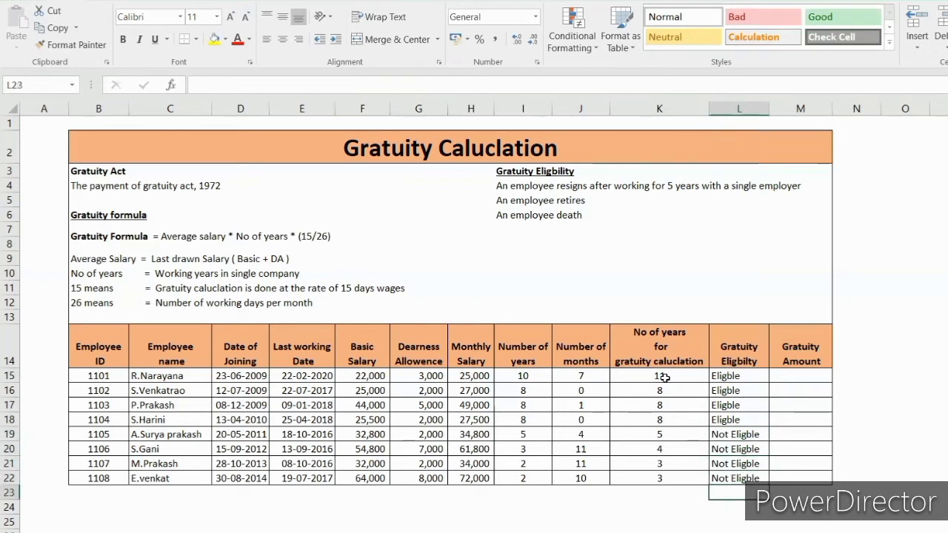
key("Up")
key("Up")
key("Up")
key("Up")
key("Left")
key("Left")
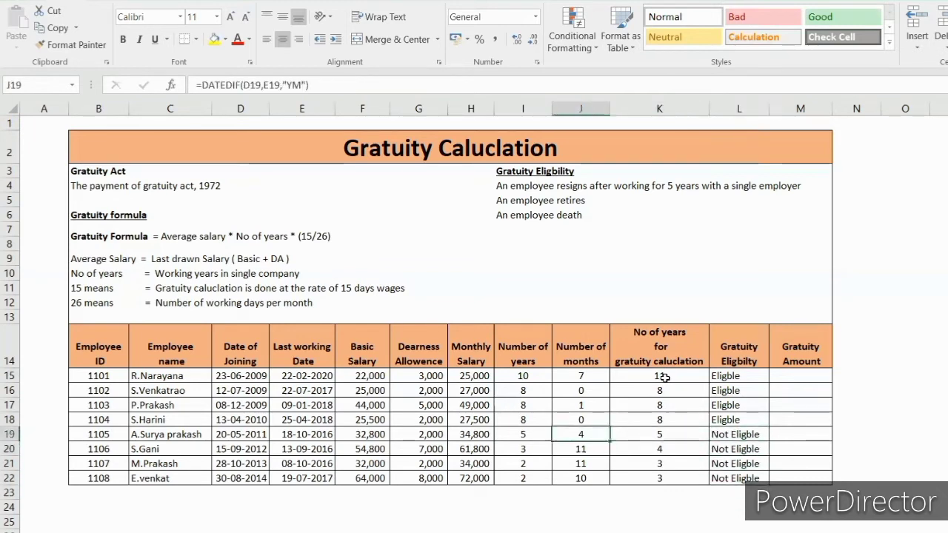
key("Right")
key("Right")
key("Up")
key("Up")
key("Up")
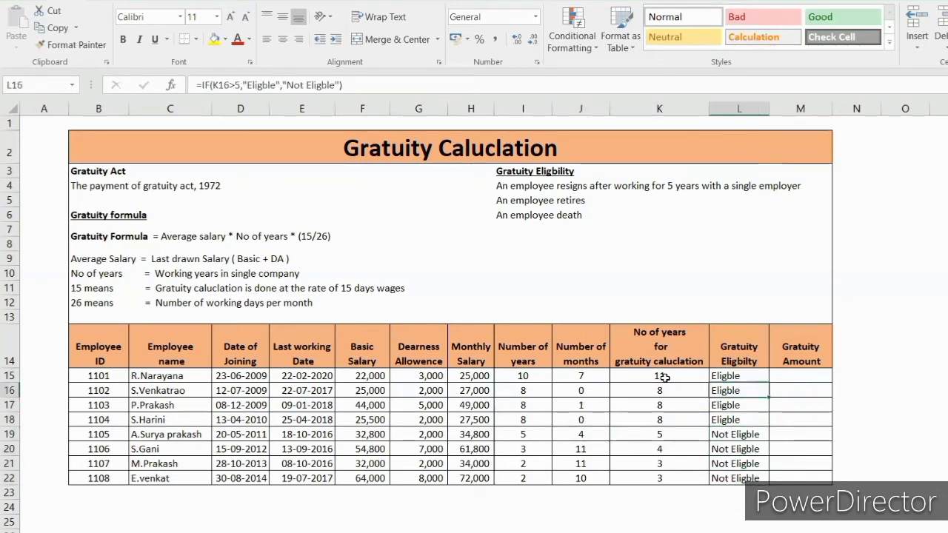
key("Up")
key("Right")
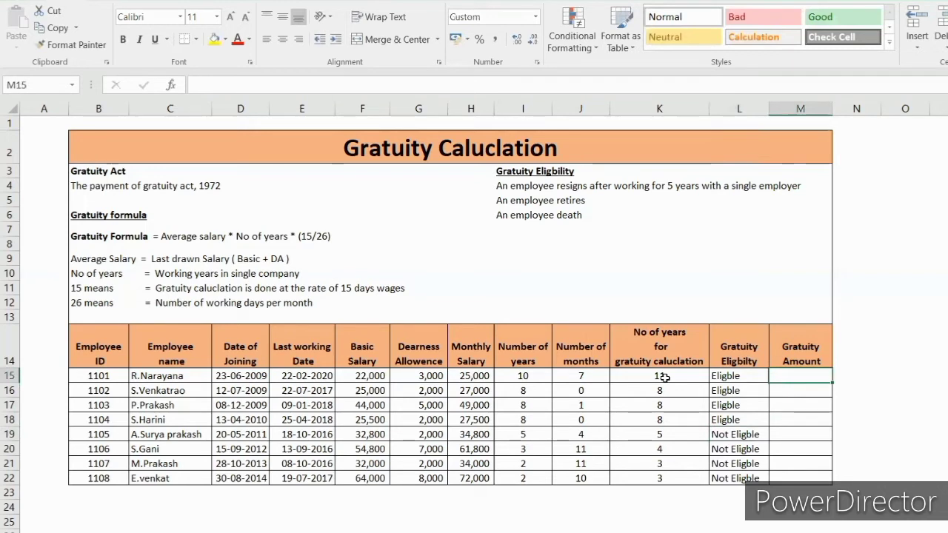
- Enter =H15*K15*(15/26) as the Gratuity Amount in M15
type("=")
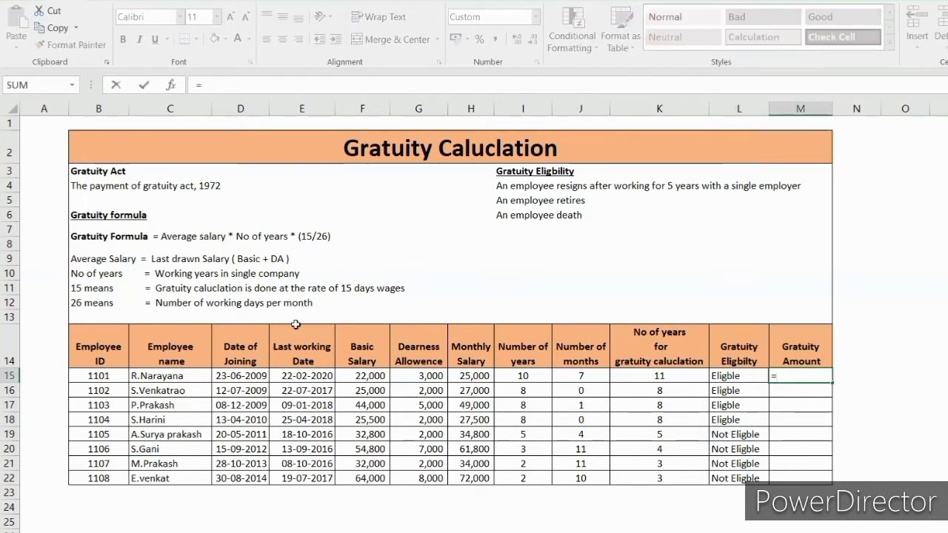
left_click(476, 376)
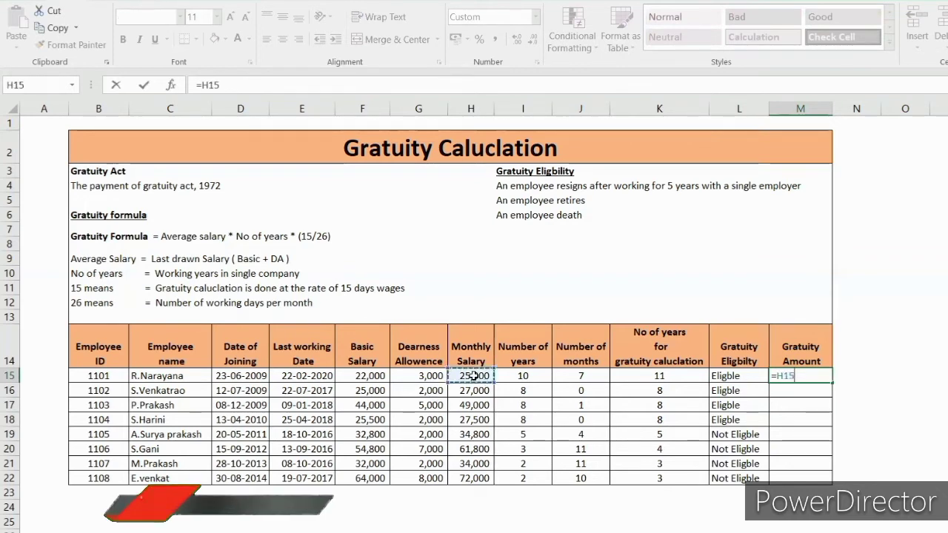
type("*")
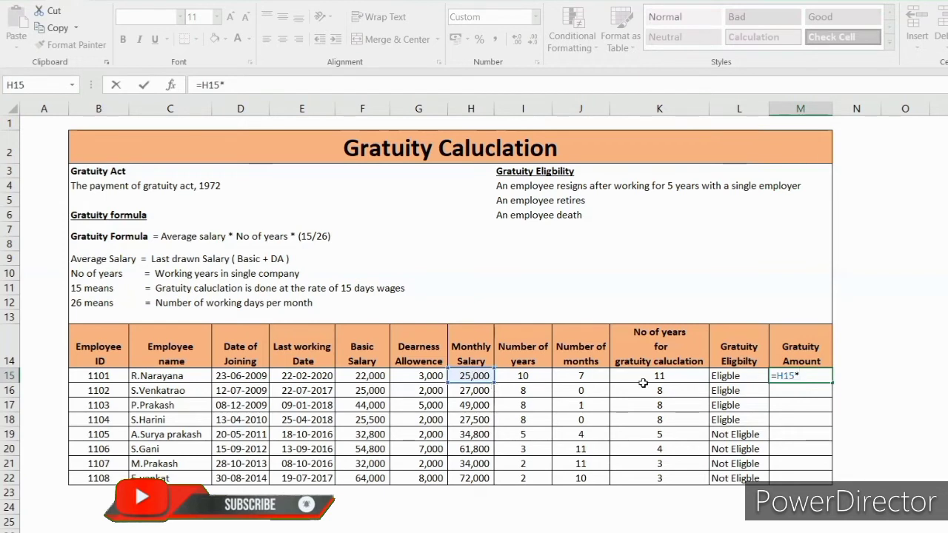
left_click(669, 376)
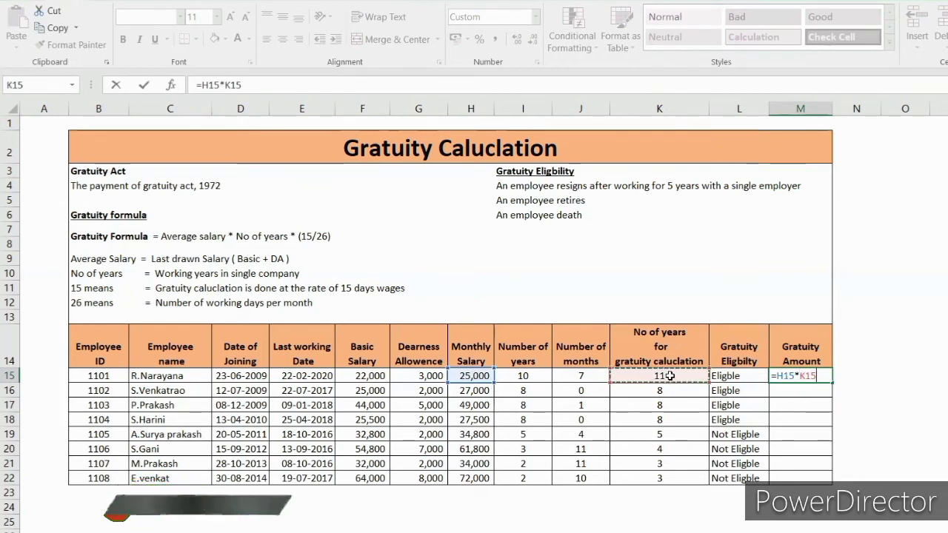
type("*(")
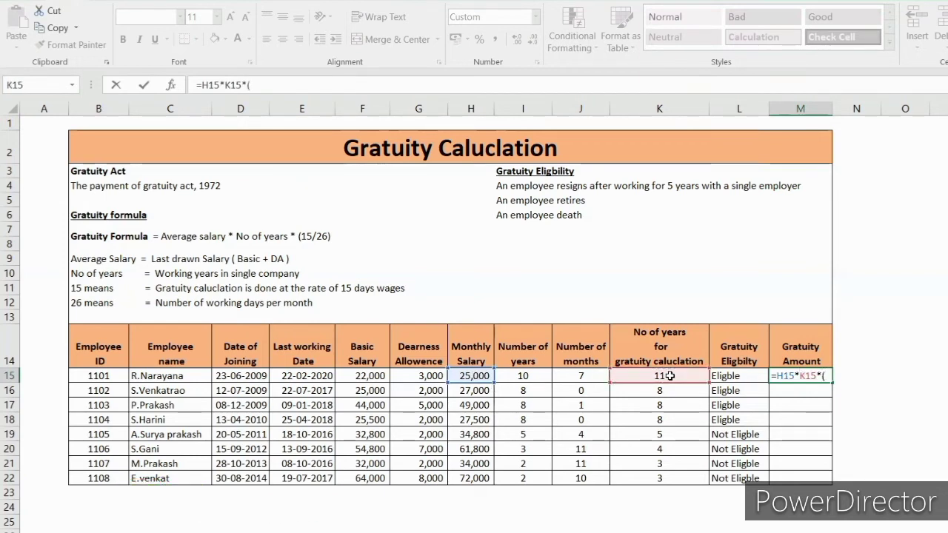
type("15/2")
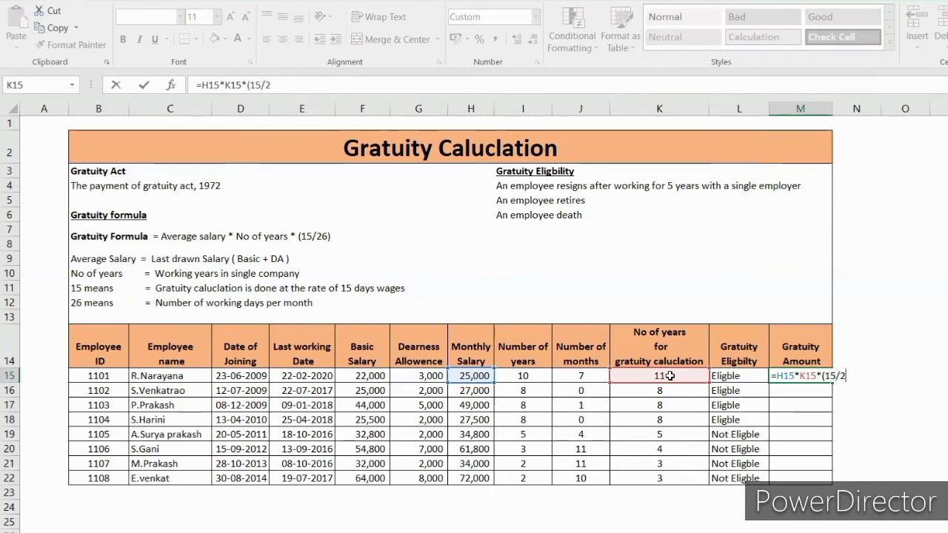
type("6)")
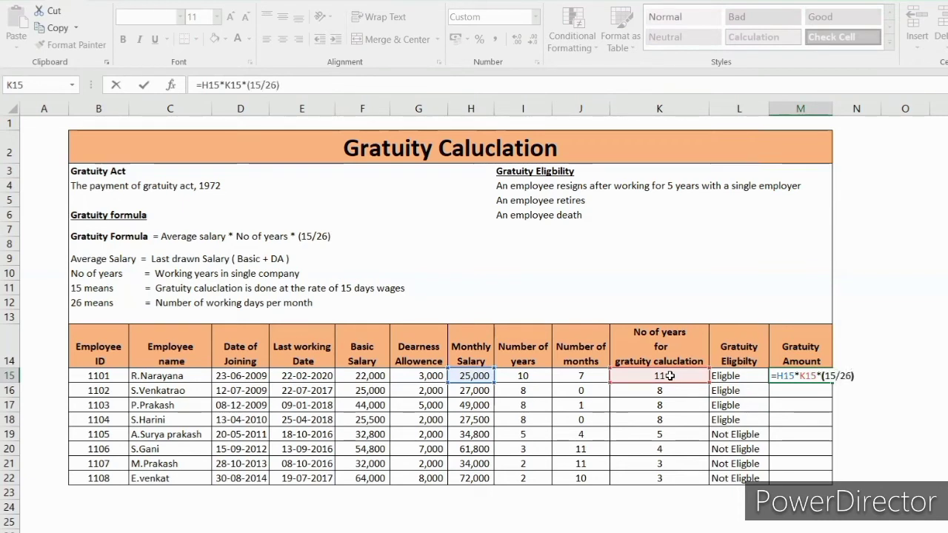
key("Return")
- Fill the gratuity formula down to M22, giving 1,58,654 to 58,846, and spot-check it
key("Up")
key("shift+Down")
key("shift+Down")
key("shift+Down")
key("shift+Down")
key("shift+Down")
key("shift+Down")
key("shift+Down")
key("ctrl+d")
key("Down")
key("Down")
key("Down")
key("Up")
key("Up")
key("Up")
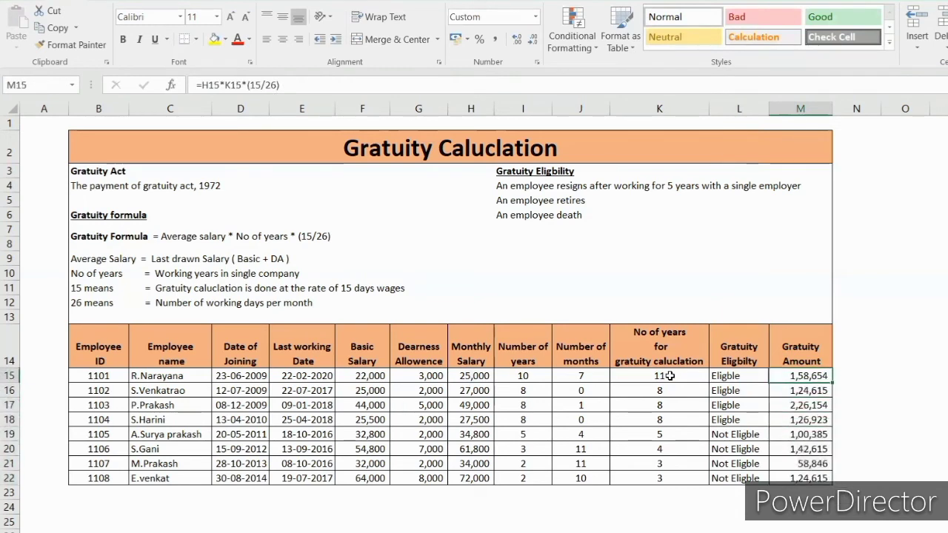
key("Down")
key("Down")
key("Down")
key("Down")
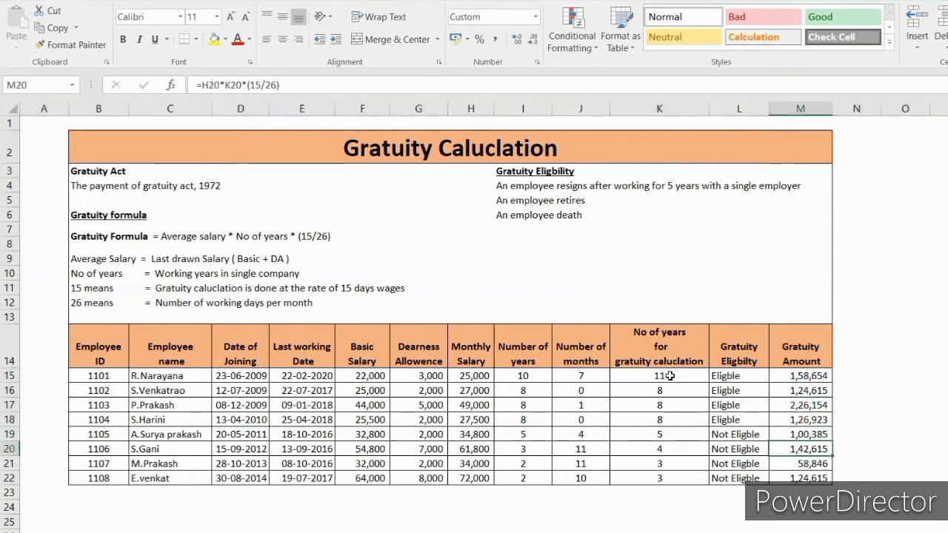
key("Up")
key("Up")
key("Up")
key("Up")
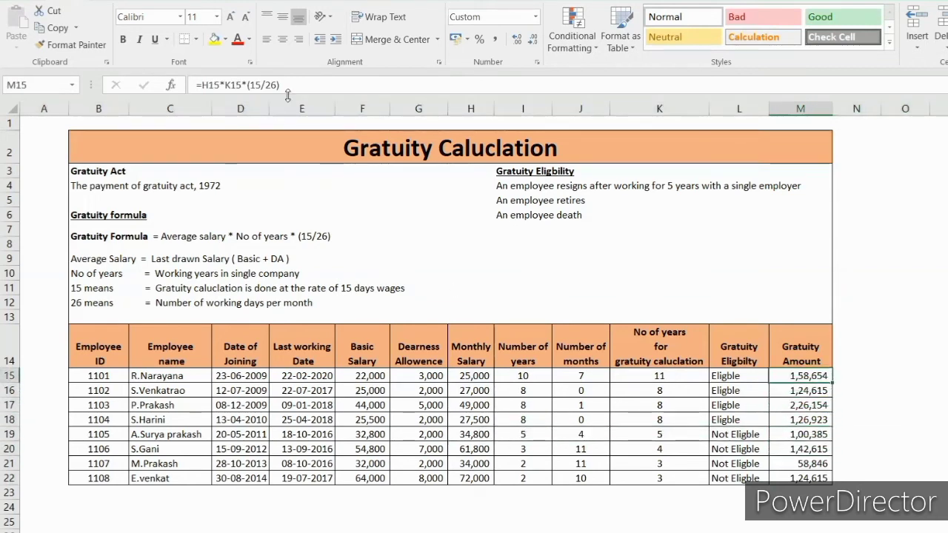
- Rewrite M15 as =IF(L15="Eligble",(H15*K15*(15/26)),"Not Eligble")
left_click(201, 84)
type("if")
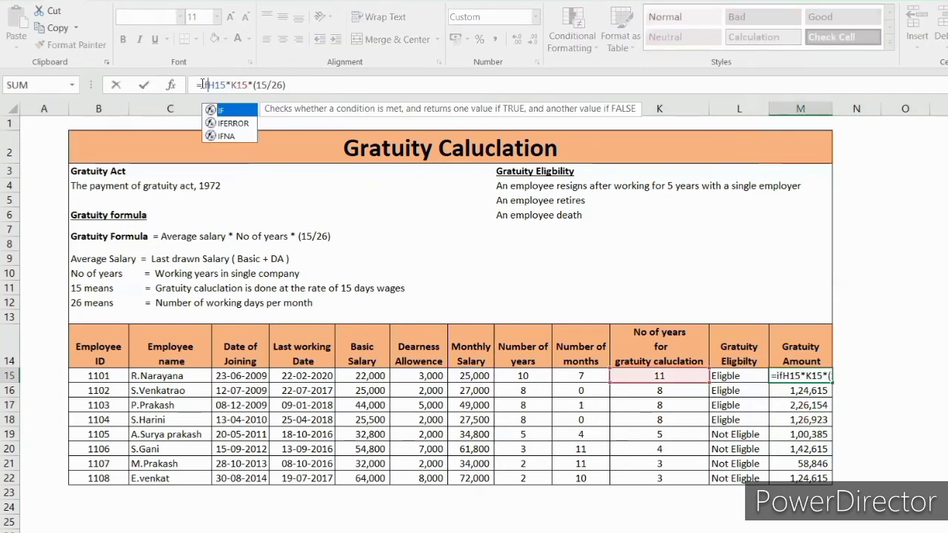
type("(")
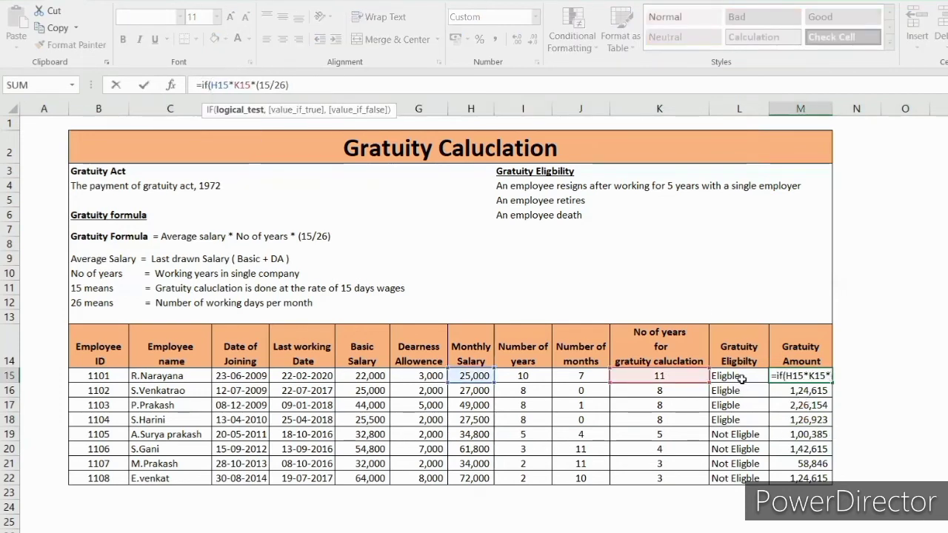
left_click(738, 375)
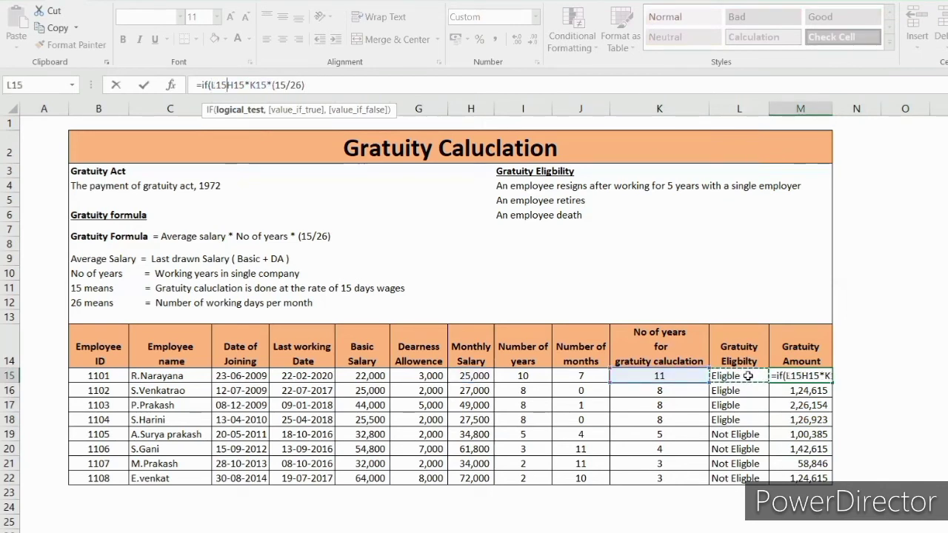
type("=")
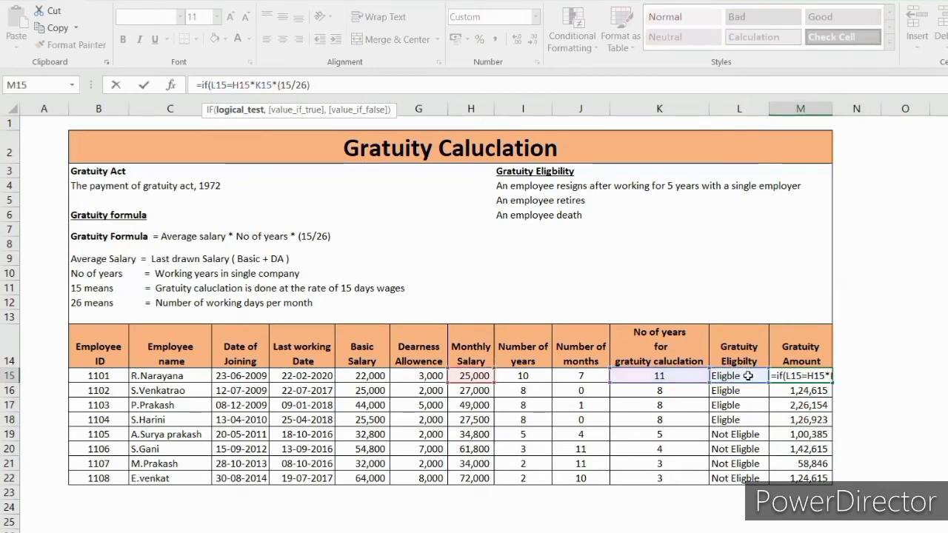
type("\"El")
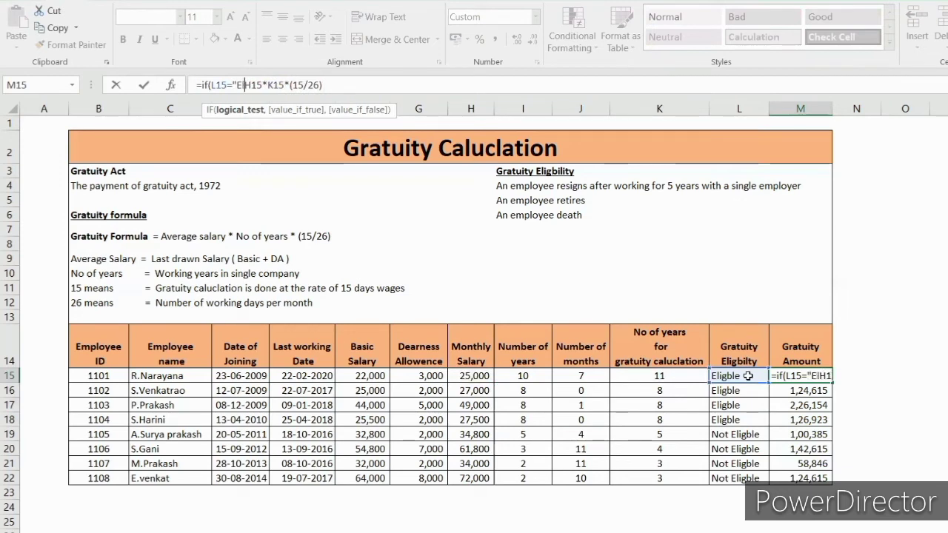
type("igble")
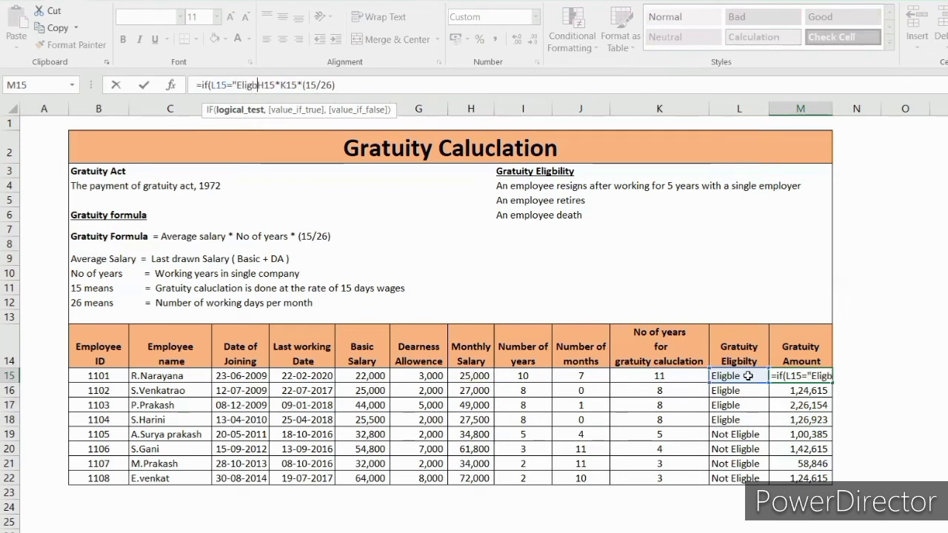
type("\"")
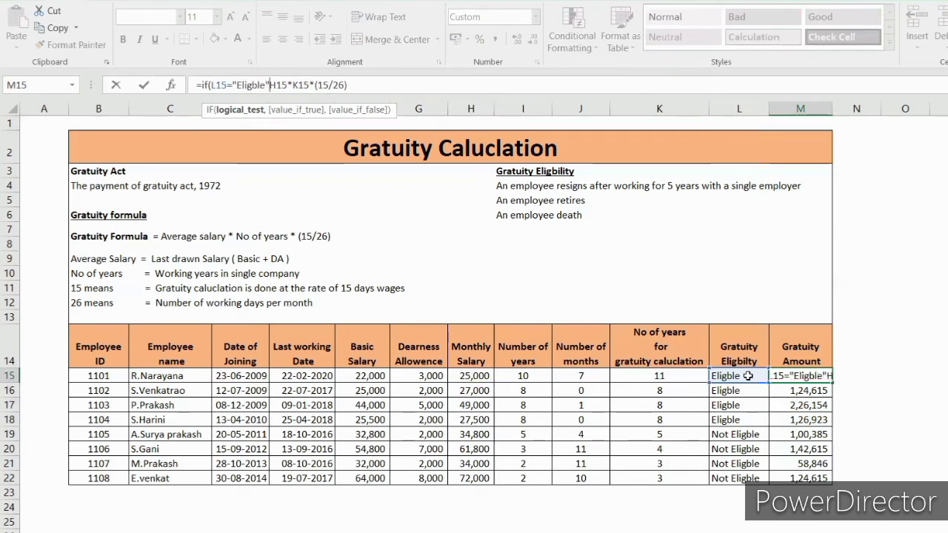
type(",(H15*K15*(15/26))")
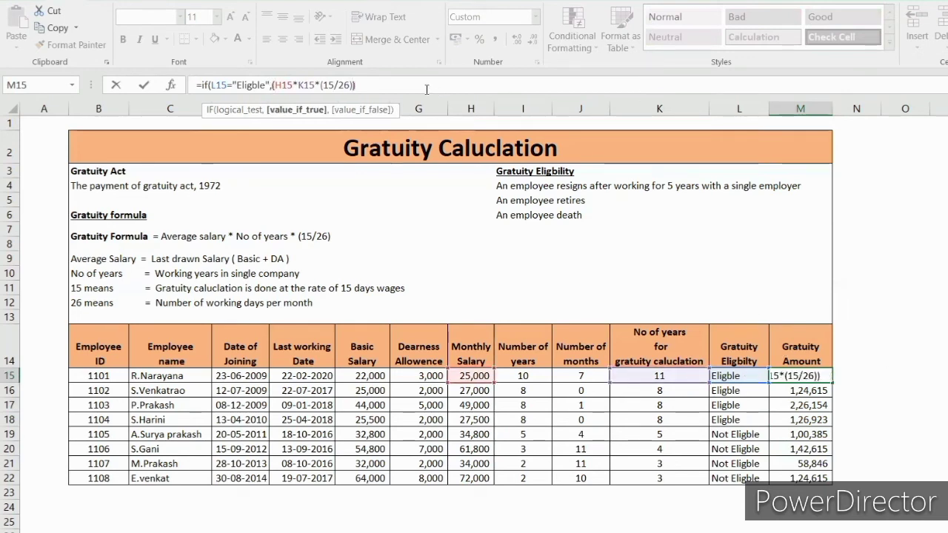
type(",\"Not Eligble\")")
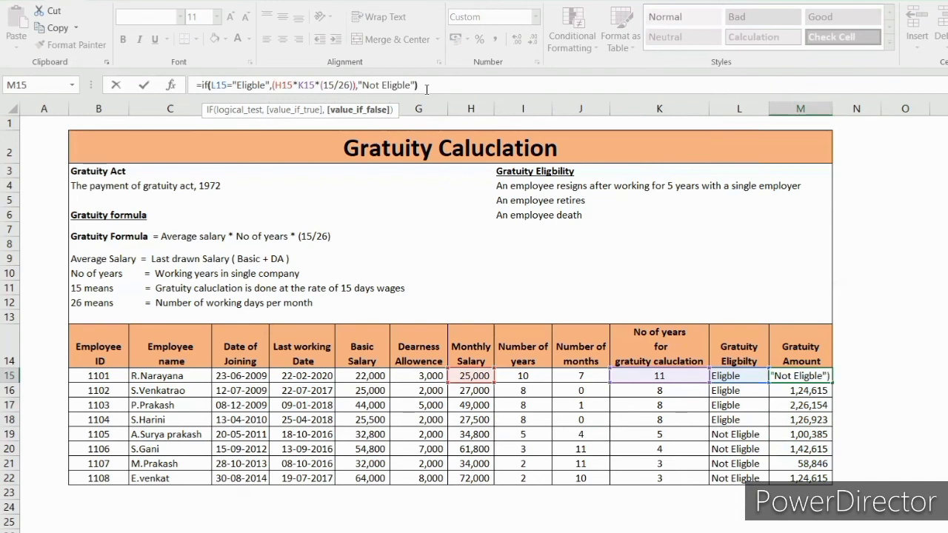
- Commit the M15 IF formula and fill it down to M22
key("Return")
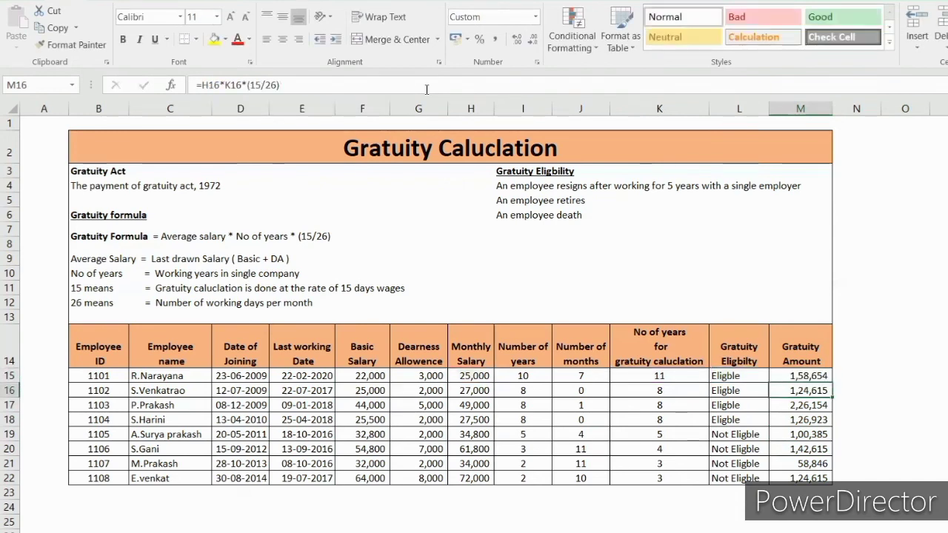
key("Up")
key("shift+Down")
key("shift+Down")
key("shift+Down")
key("shift+Down")
key("shift+Down")
key("shift+Down")
key("shift+Down")
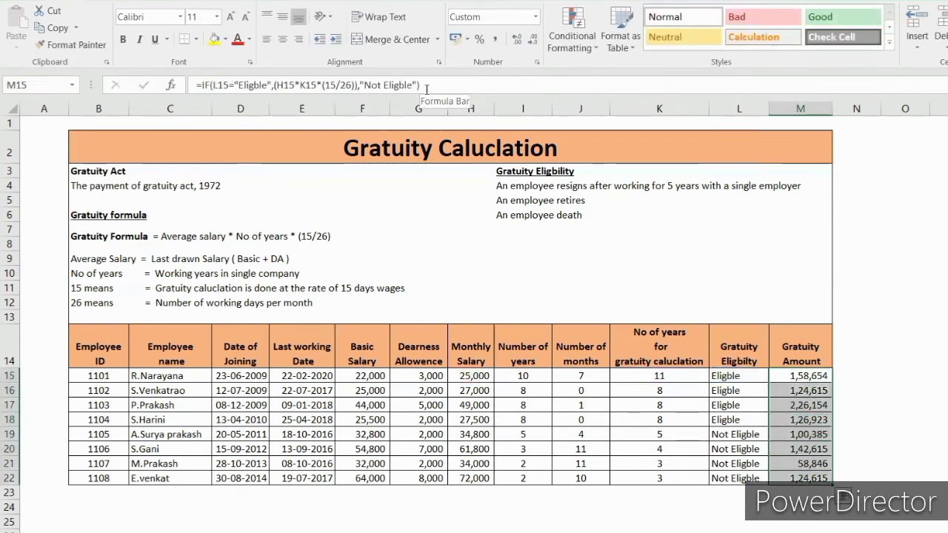
key("ctrl+d")
key("shift+Up")
key("shift+Up")
key("shift+Up")
key("shift+Up")
key("shift+Up")
key("shift+Up")
key("shift+Up")
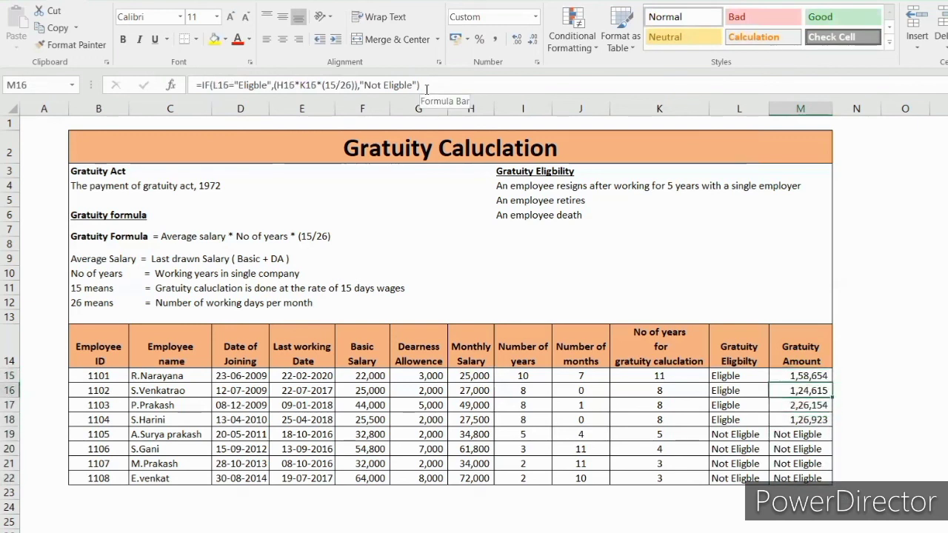
- Verify the eligibility and gratuity formulas in L15, M15, L19 and M19
key("Left")
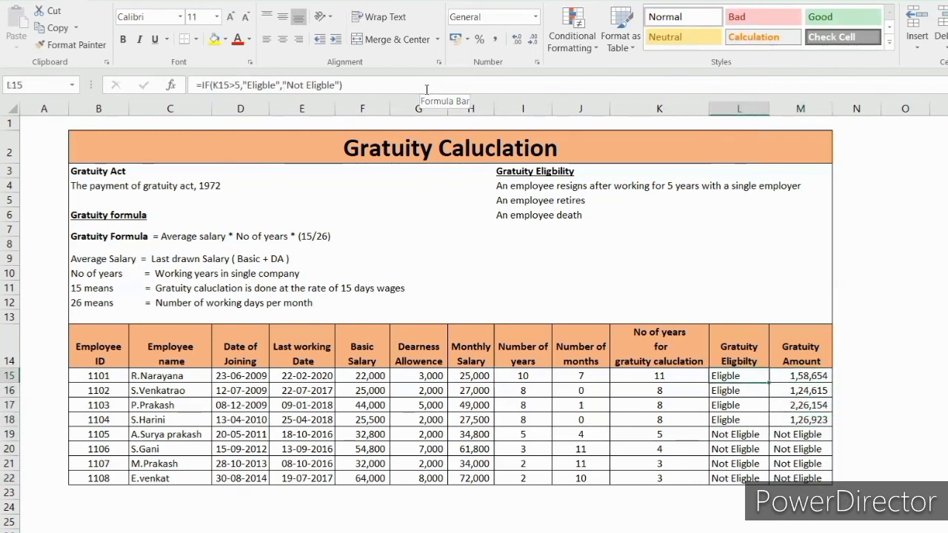
key("Right")
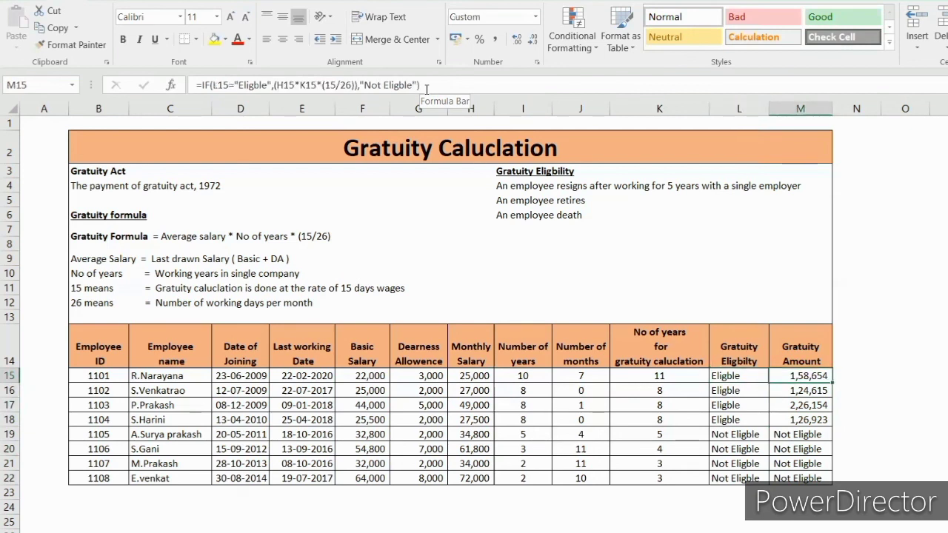
key("Down")
key("Down")
key("Down")
key("Down")
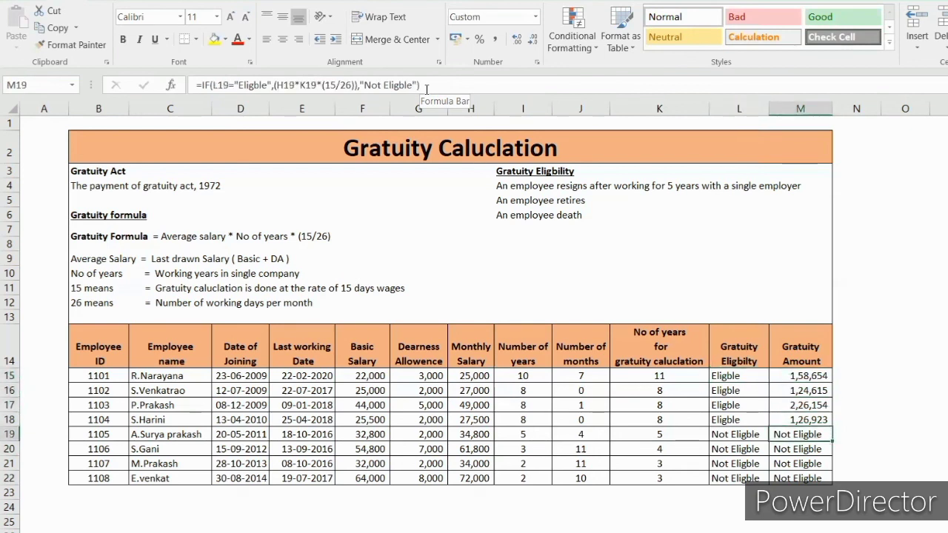
key("Left")
key("Right")
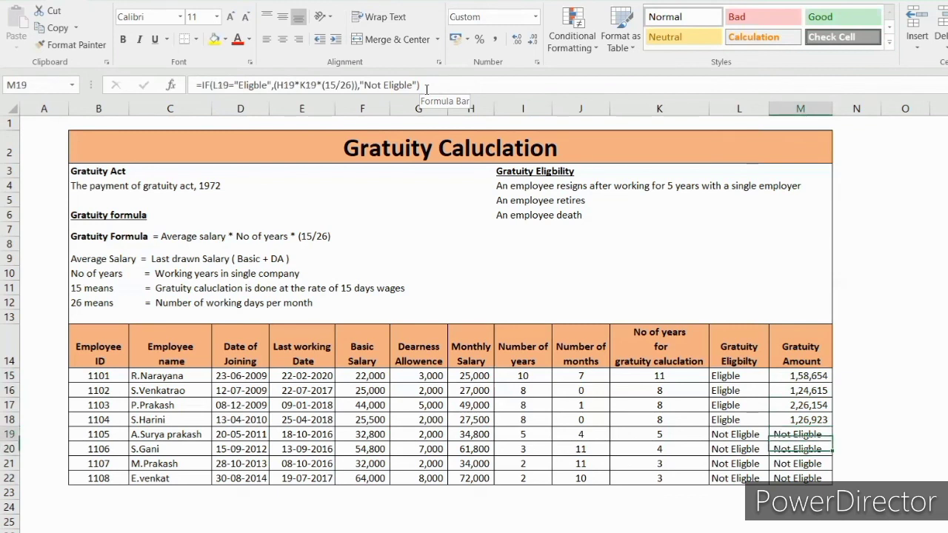
key("Up")
key("Up")
key("Up")
key("Up")
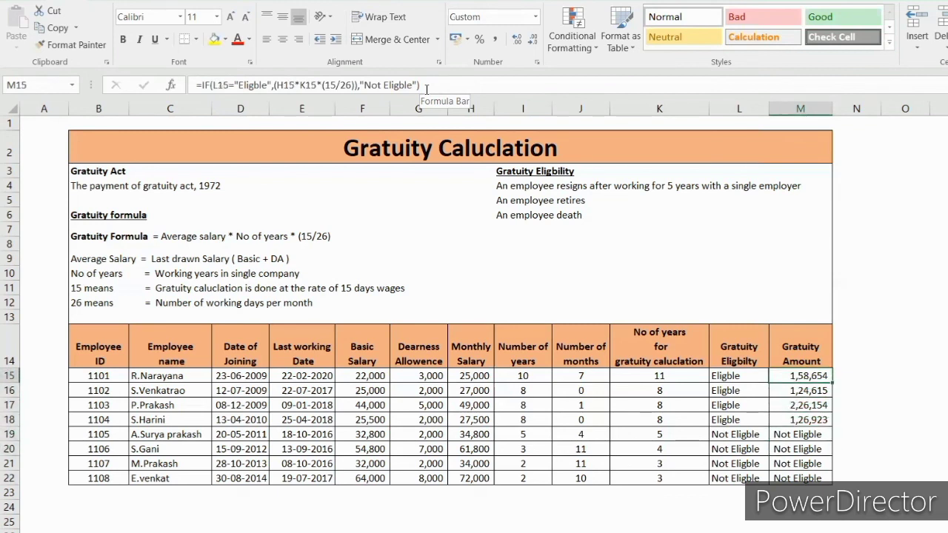